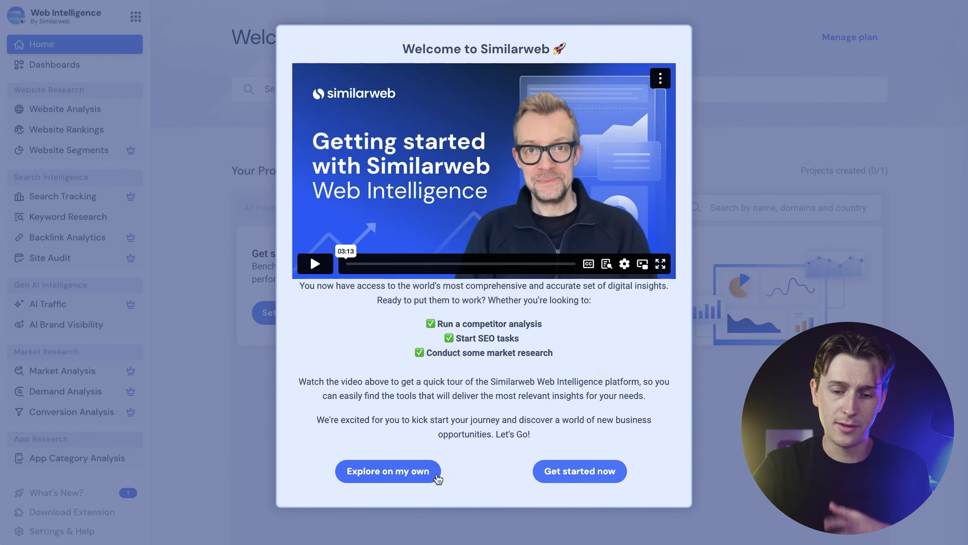
# Skip the welcome tour and look through the predefined dashboard templates.
pyautogui.click(438, 479)
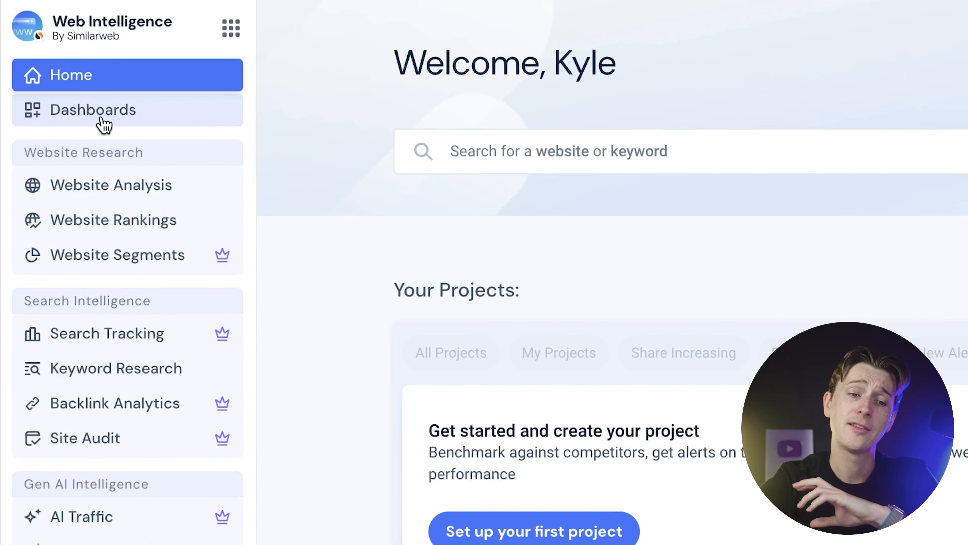
pyautogui.click(103, 125)
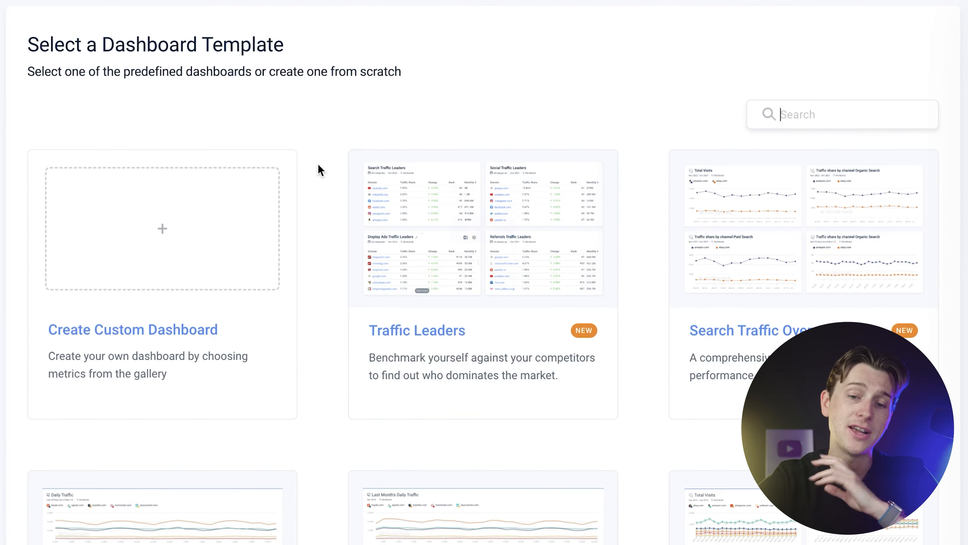
pyautogui.scroll(-2, 389, 118)
pyautogui.scroll(-1, 298, 168)
pyautogui.scroll(3, 298, 168)
pyautogui.moveTo(261, 240)
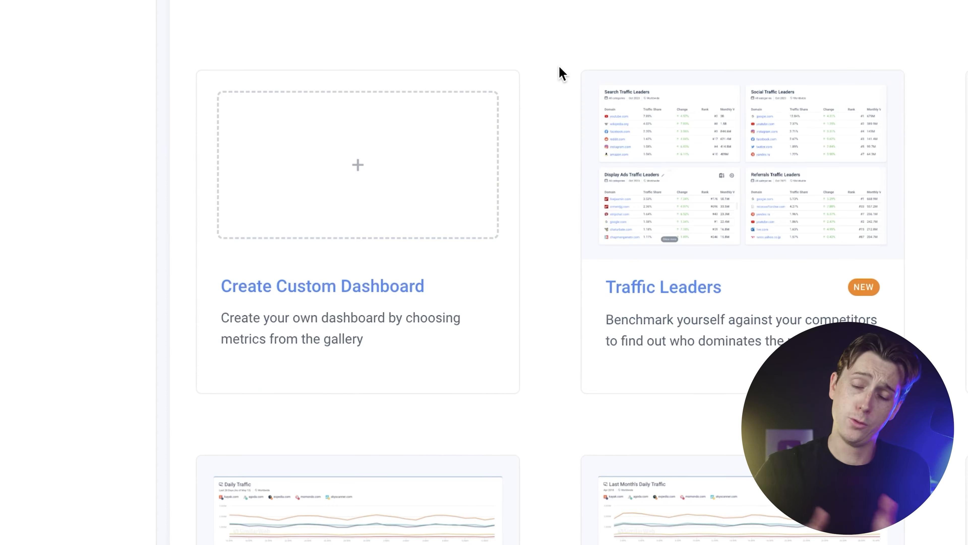
pyautogui.scroll(-1, 648, 495)
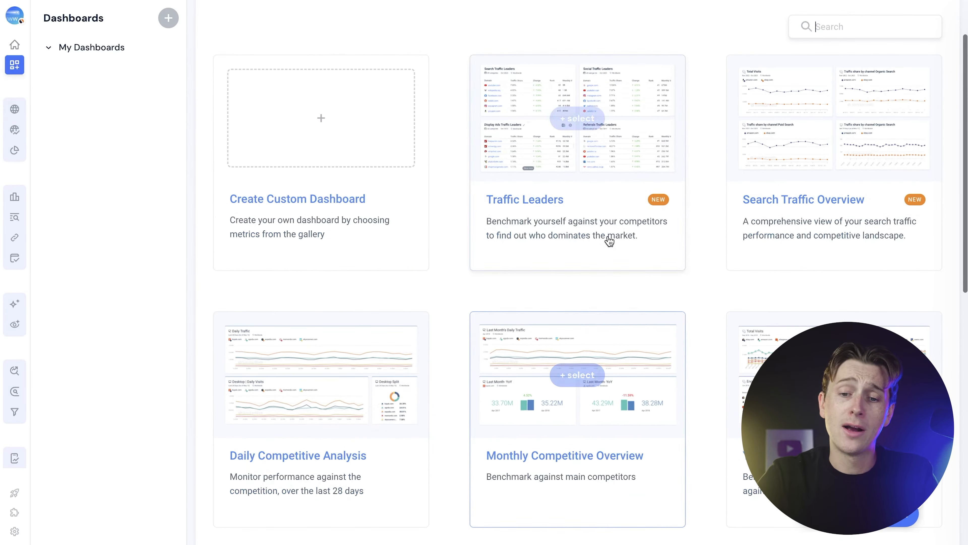
pyautogui.scroll(-1, 584, 297)
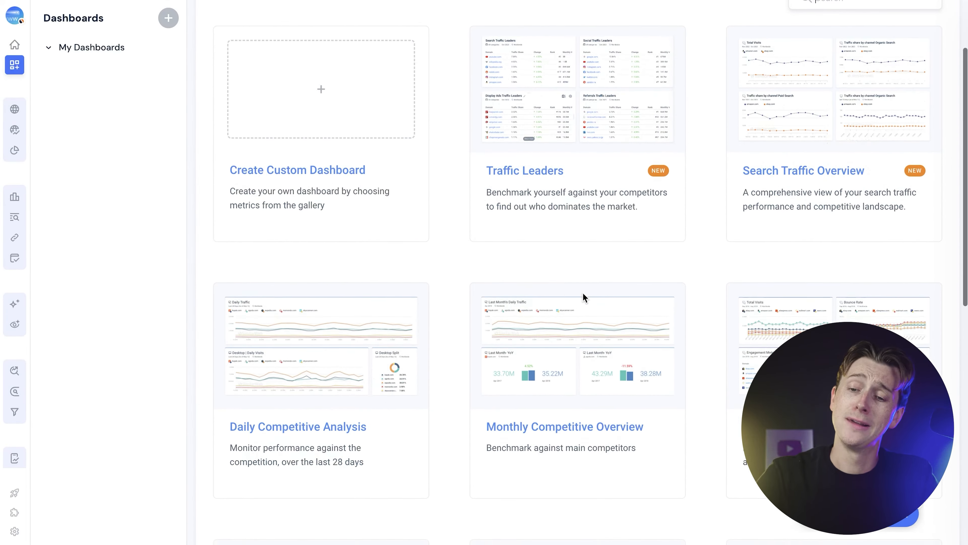
pyautogui.scroll(-3, 641, 274)
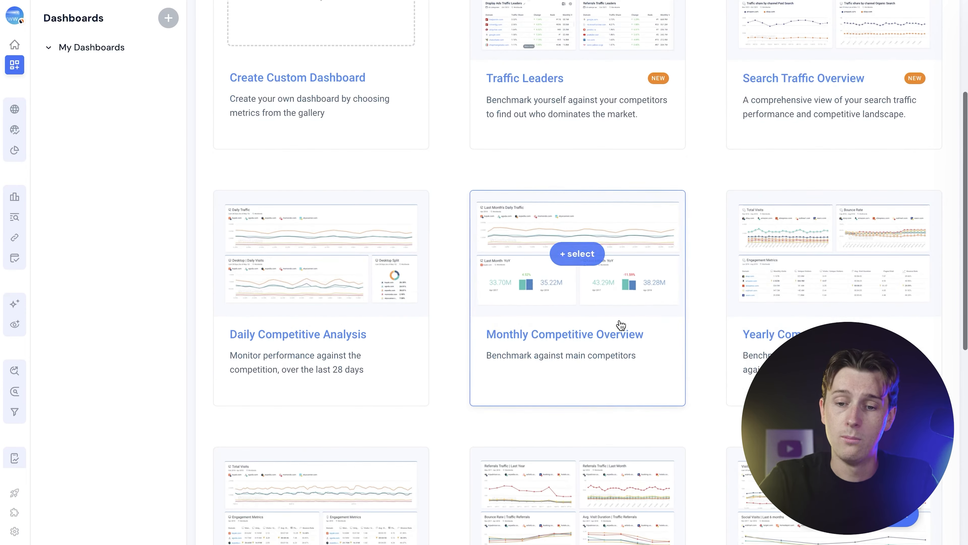
pyautogui.scroll(-2, 608, 366)
pyautogui.moveTo(745, 263)
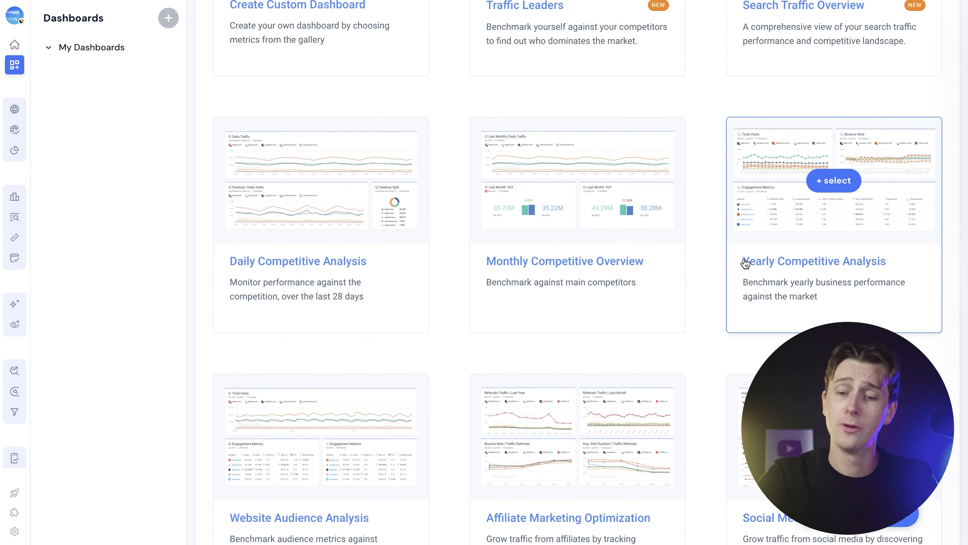
pyautogui.scroll(-10, 739, 263)
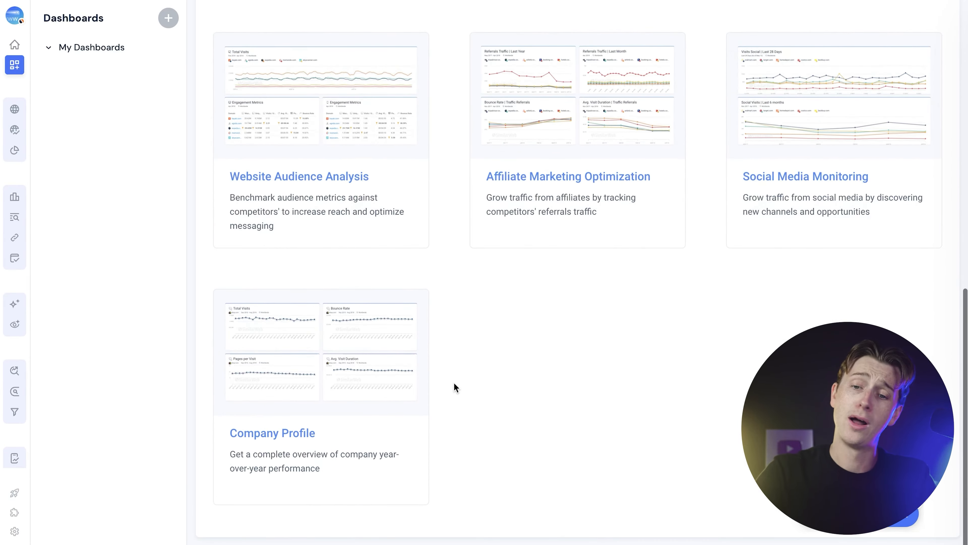
pyautogui.scroll(18, 454, 387)
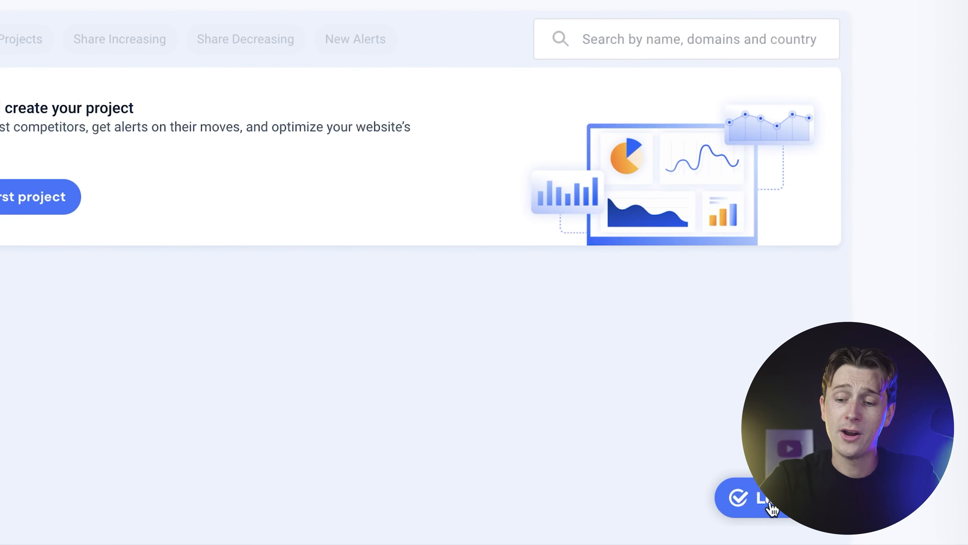
pyautogui.click(771, 507)
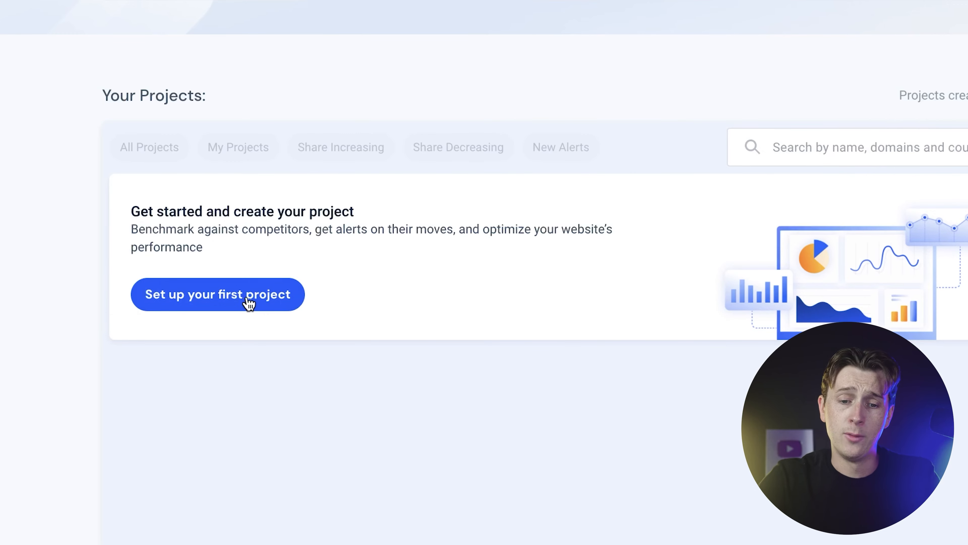
pyautogui.click(243, 297)
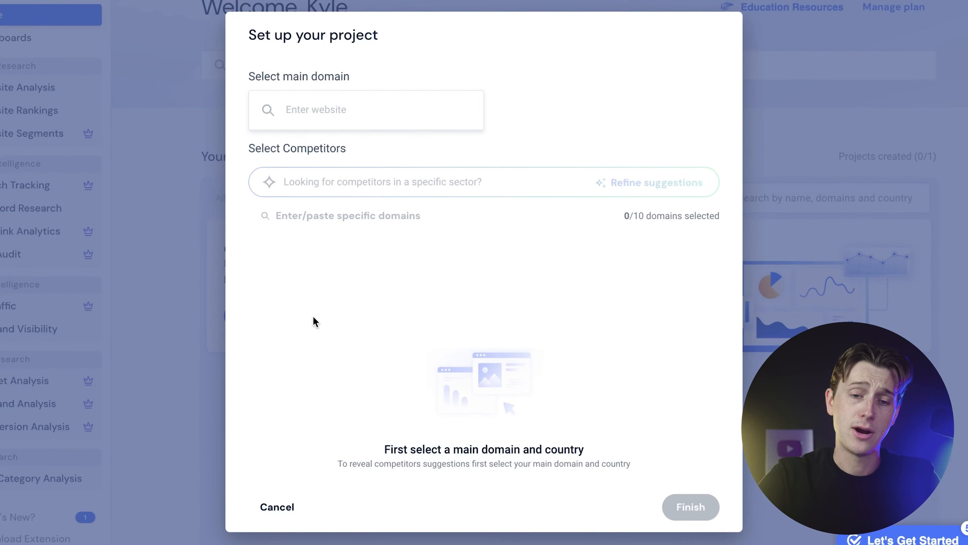
pyautogui.write('https://www.charliechang.com/')
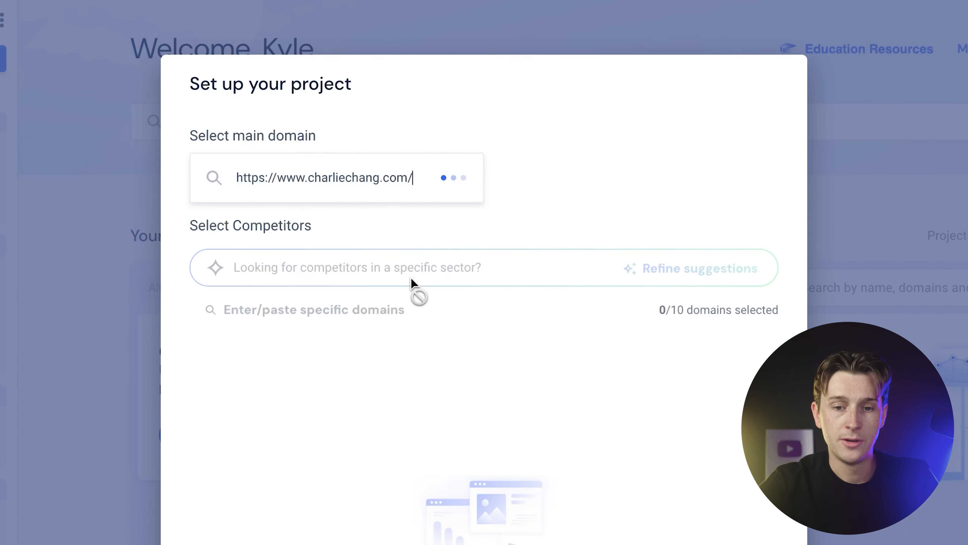
pyautogui.click(377, 275)
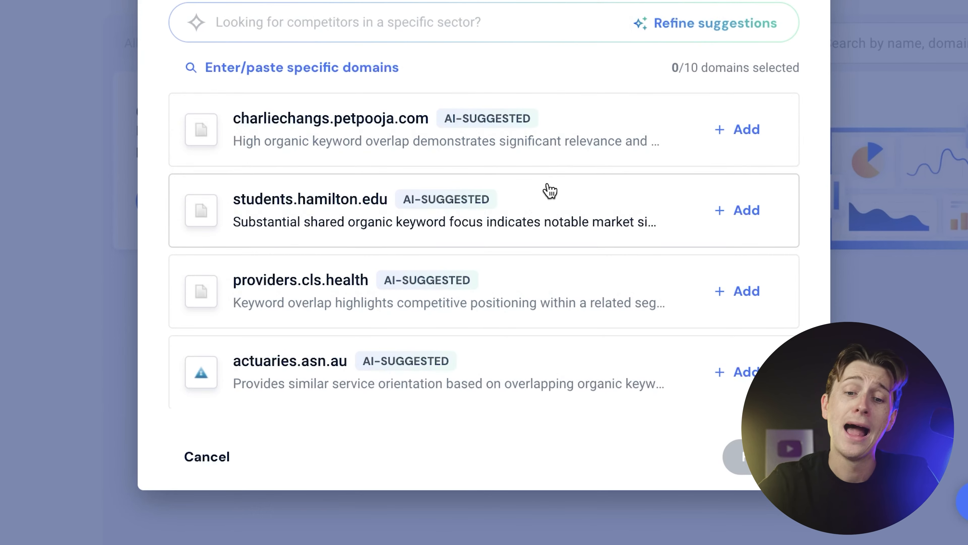
# Add starterstory.com, youtube.com and instagram.com from the AI-suggested domains as the project's competitors.
pyautogui.scroll(-2, 552, 176)
pyautogui.scroll(-4, 547, 184)
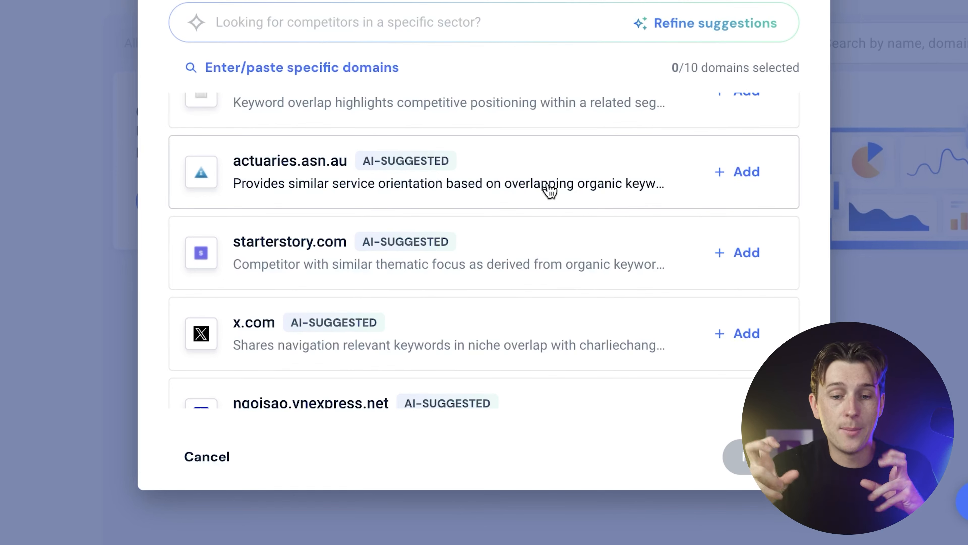
pyautogui.click(719, 258)
pyautogui.scroll(-3, 558, 297)
pyautogui.scroll(-4, 557, 296)
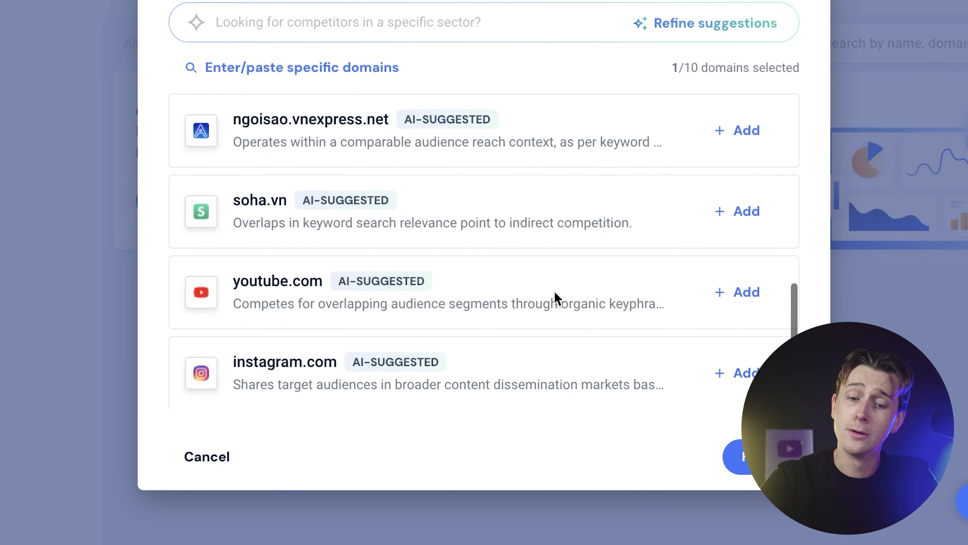
pyautogui.click(732, 280)
pyautogui.click(729, 362)
pyautogui.scroll(-5, 605, 199)
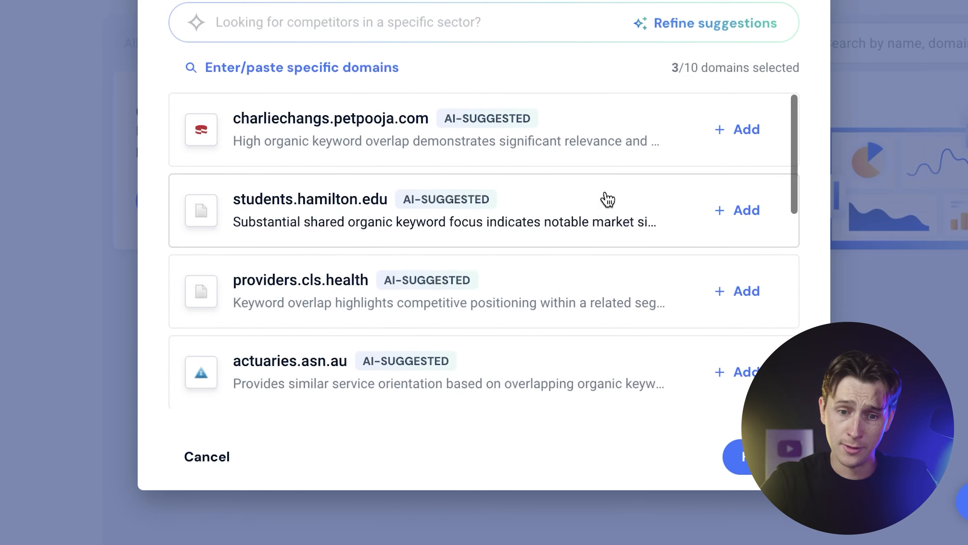
# Add x.com as another competitor and save the project under the name Project: charliechang.com.
pyautogui.scroll(-2, 573, 331)
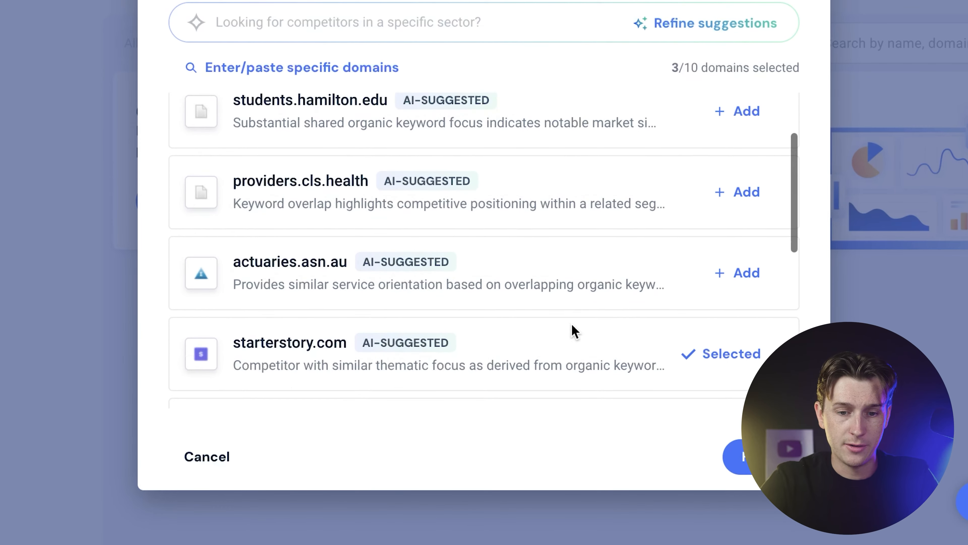
pyautogui.scroll(-3, 579, 305)
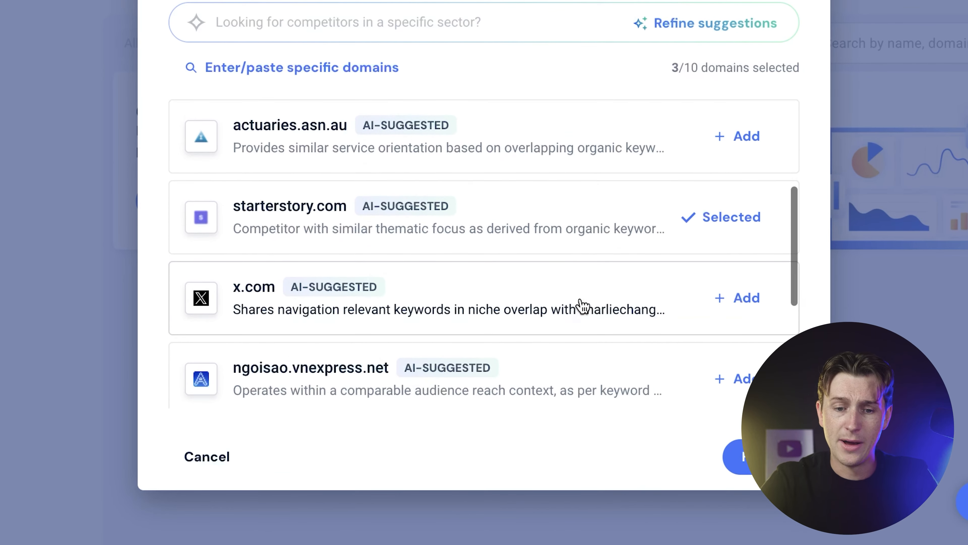
pyautogui.click(739, 312)
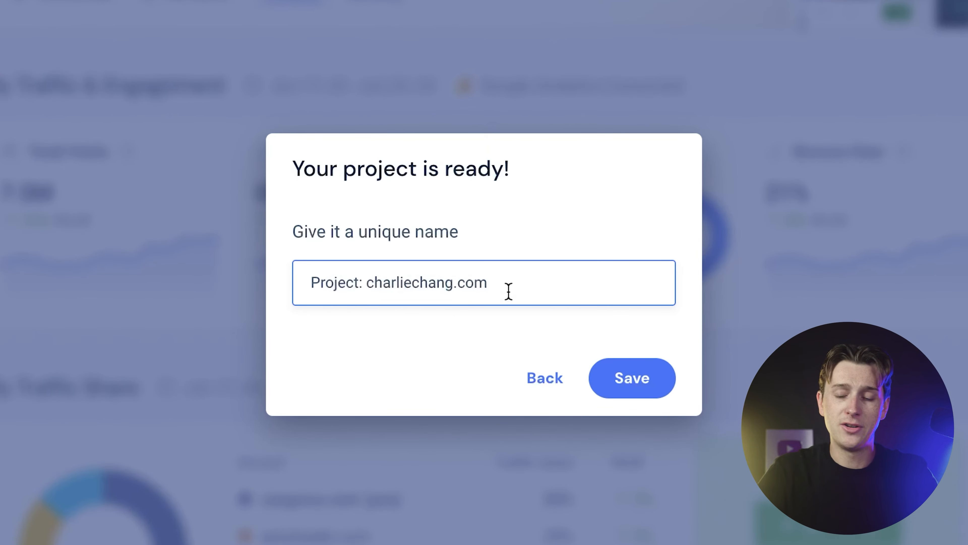
pyautogui.click(619, 377)
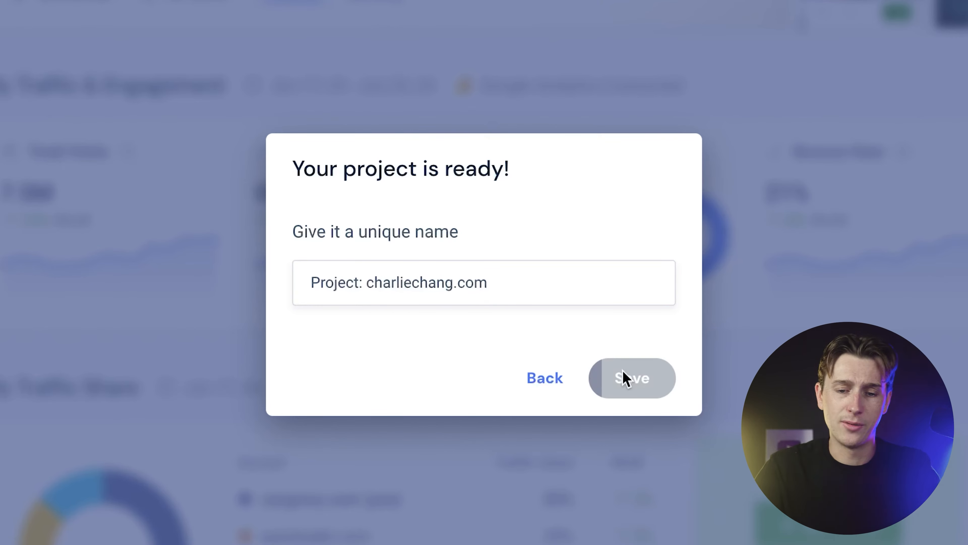
pyautogui.click(627, 366)
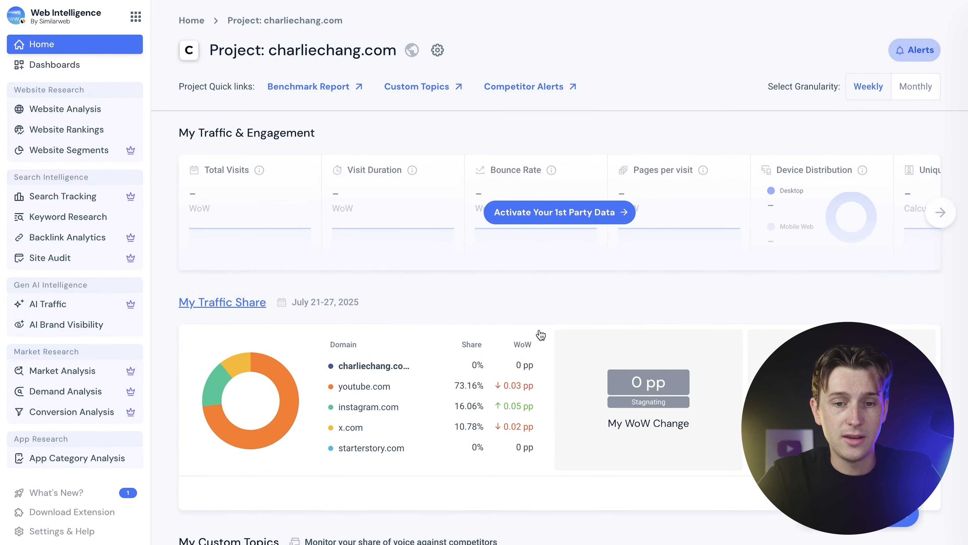
# Try to connect Google Analytics as the source of the project's first-party traffic and engagement data.
pyautogui.scroll(-5, 495, 313)
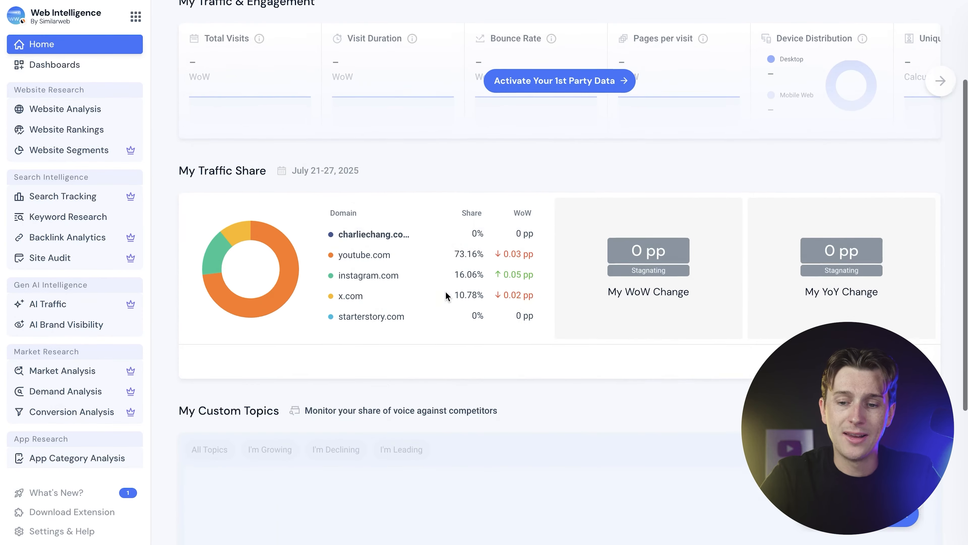
pyautogui.scroll(-3, 446, 294)
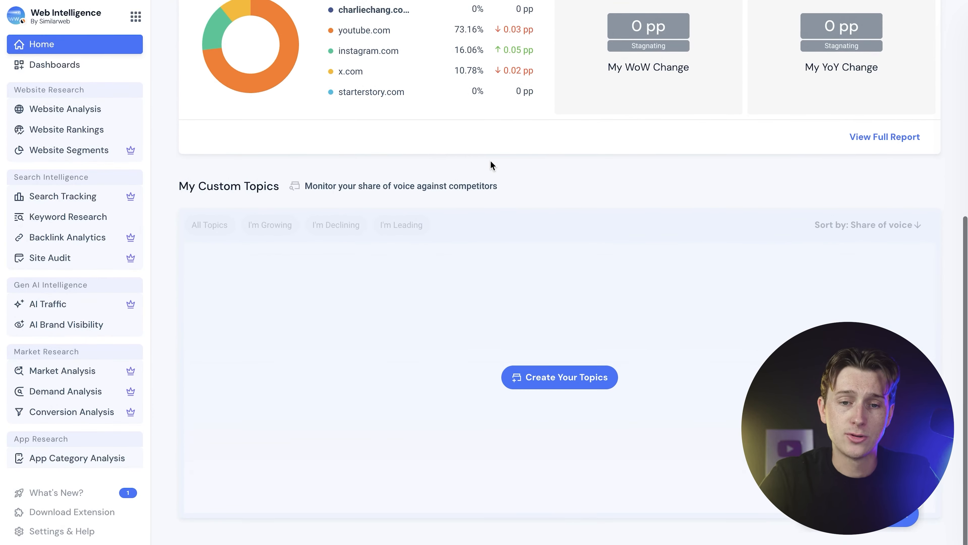
pyautogui.scroll(9, 490, 159)
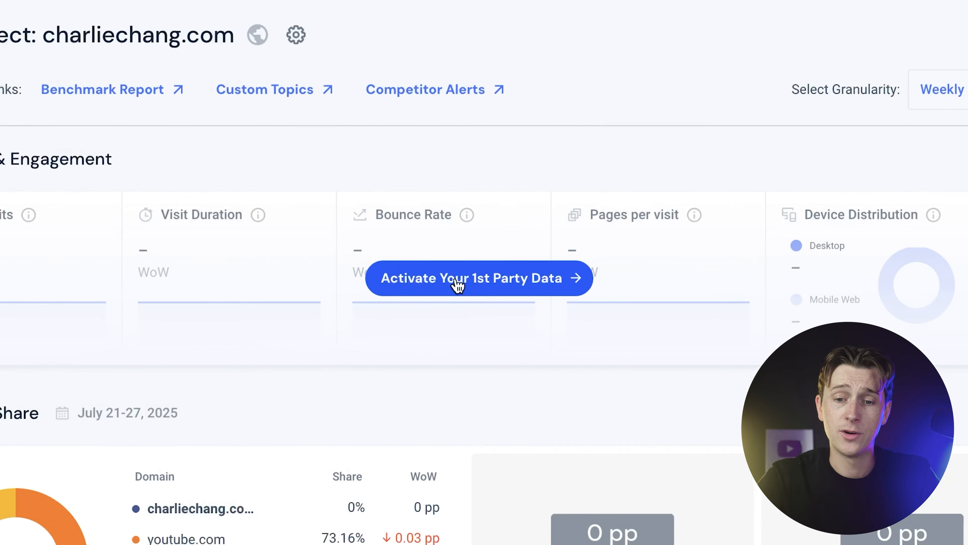
pyautogui.click(491, 278)
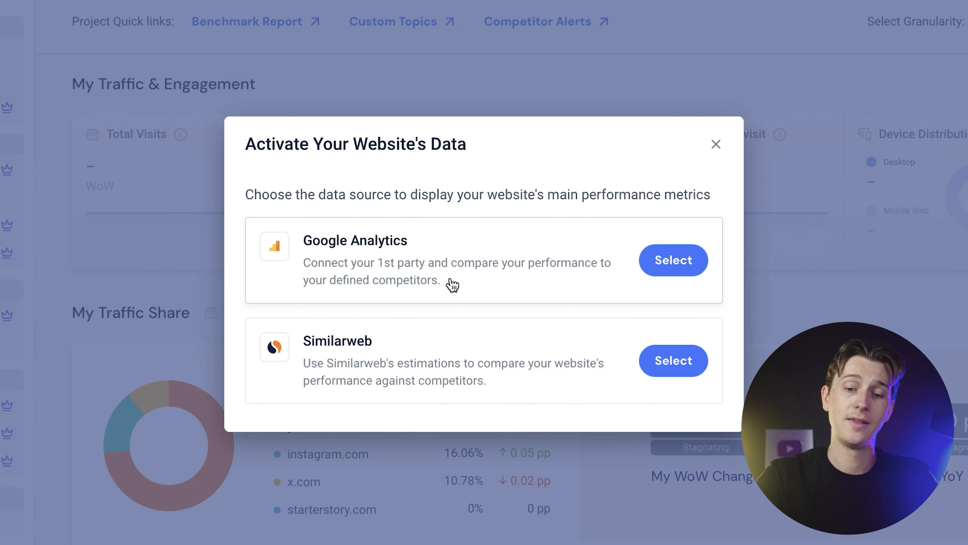
pyautogui.click(659, 261)
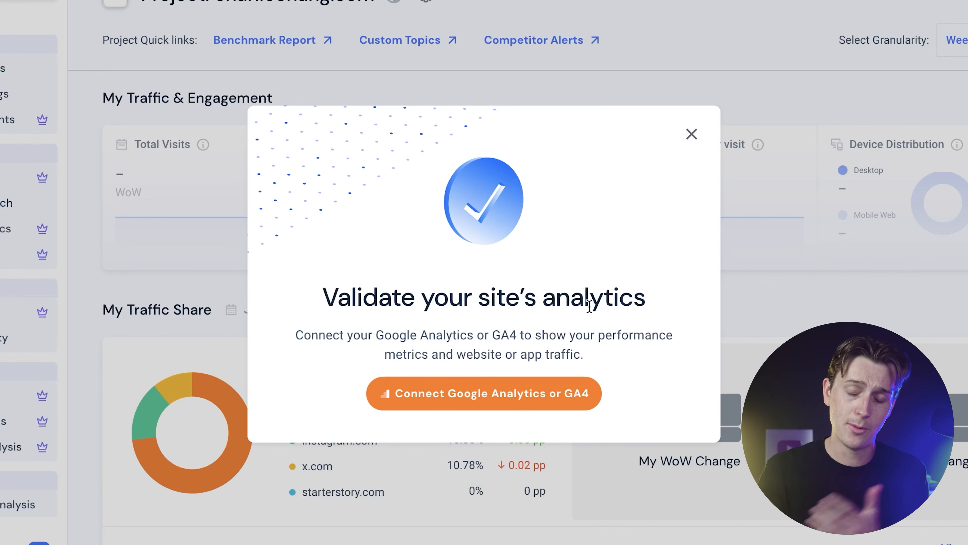
pyautogui.click(572, 406)
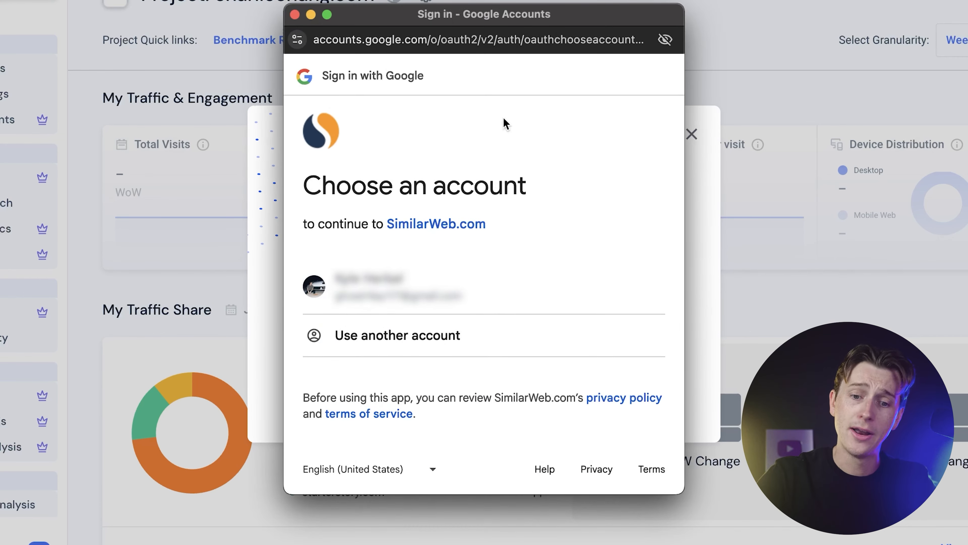
pyautogui.click(295, 15)
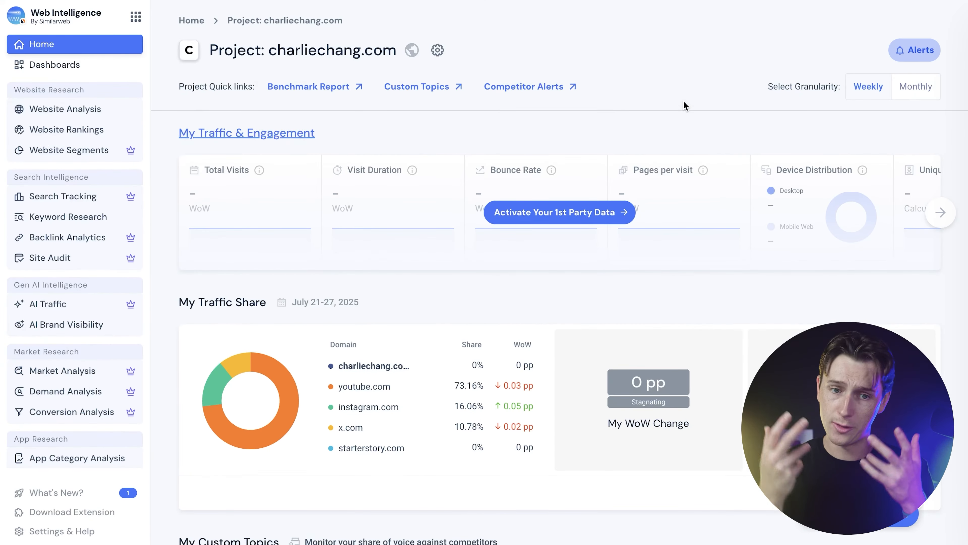
# Open the project's benchmark report and examine its traffic share by competitor and visits overview.
pyautogui.scroll(-4, 639, 203)
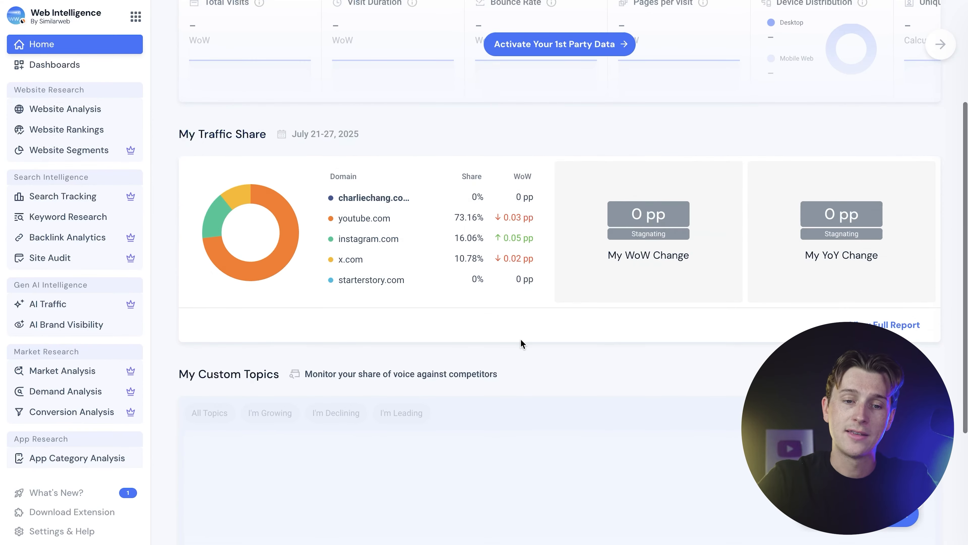
pyautogui.scroll(-3, 521, 340)
pyautogui.scroll(-2, 540, 263)
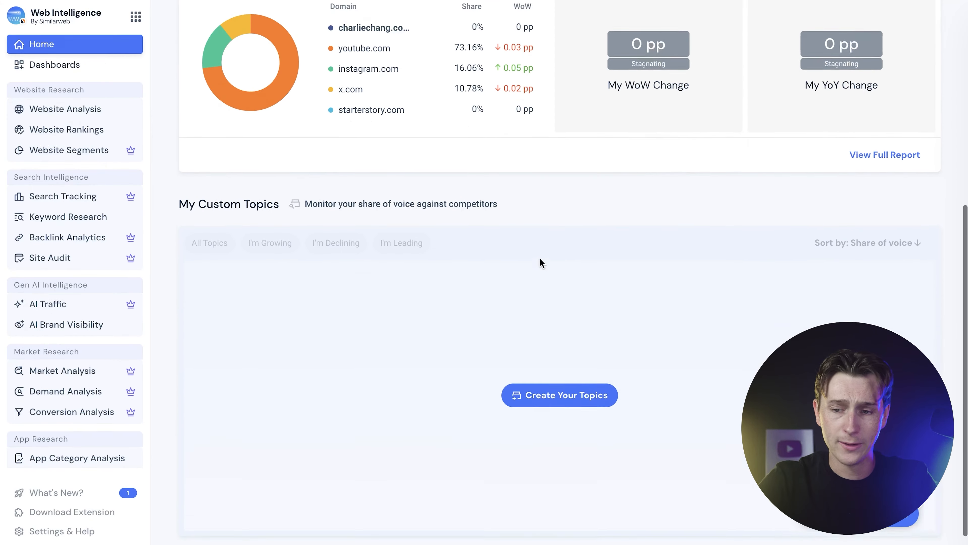
pyautogui.scroll(5, 540, 262)
pyautogui.scroll(4, 435, 313)
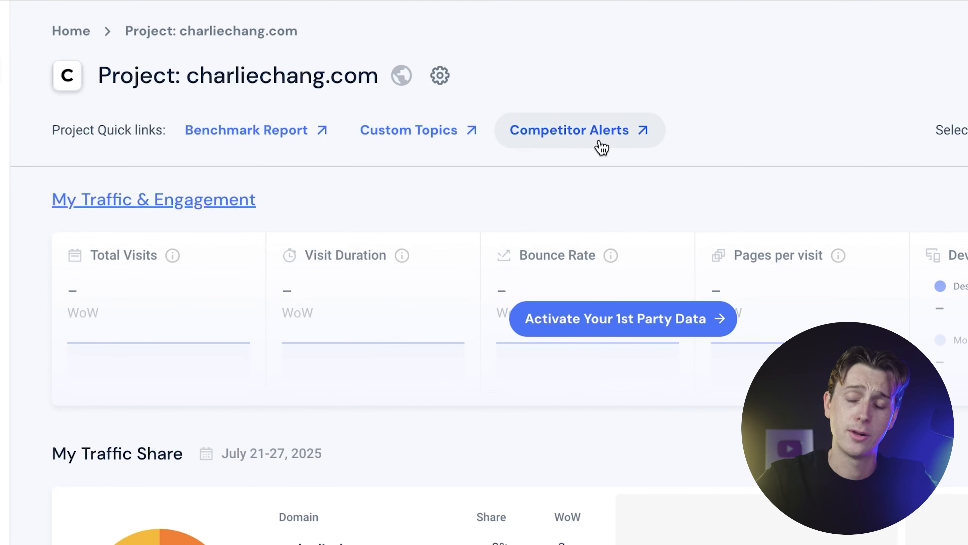
pyautogui.click(253, 139)
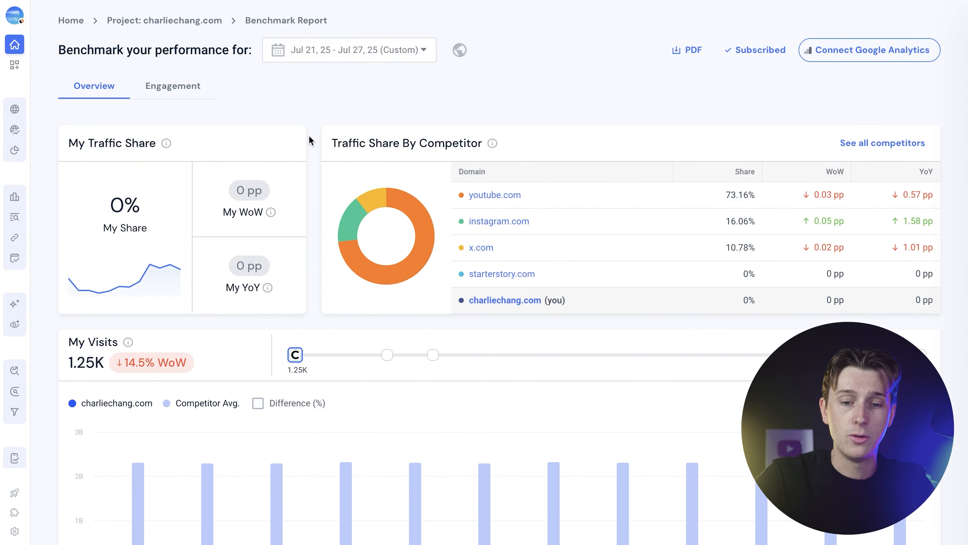
pyautogui.scroll(-6, 297, 139)
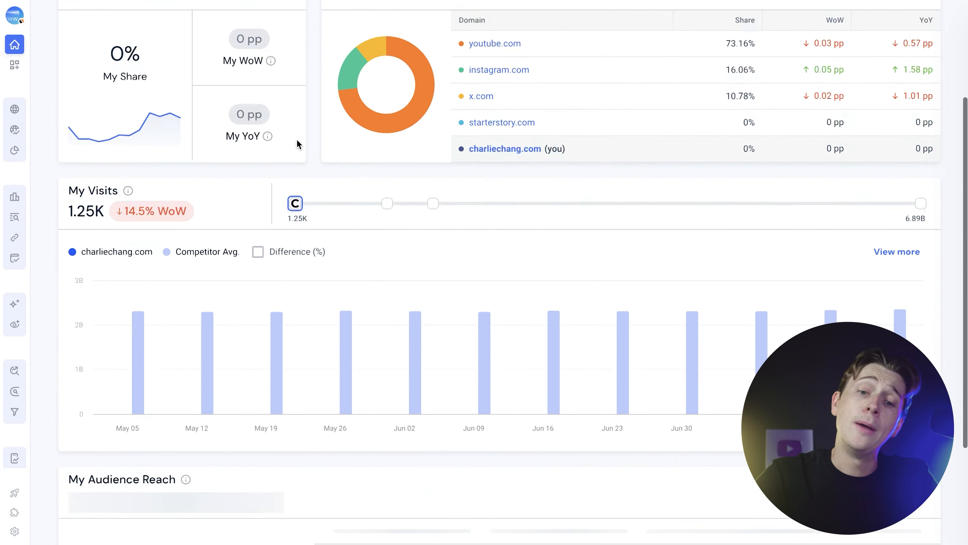
pyautogui.scroll(-2, 297, 139)
pyautogui.scroll(8, 296, 141)
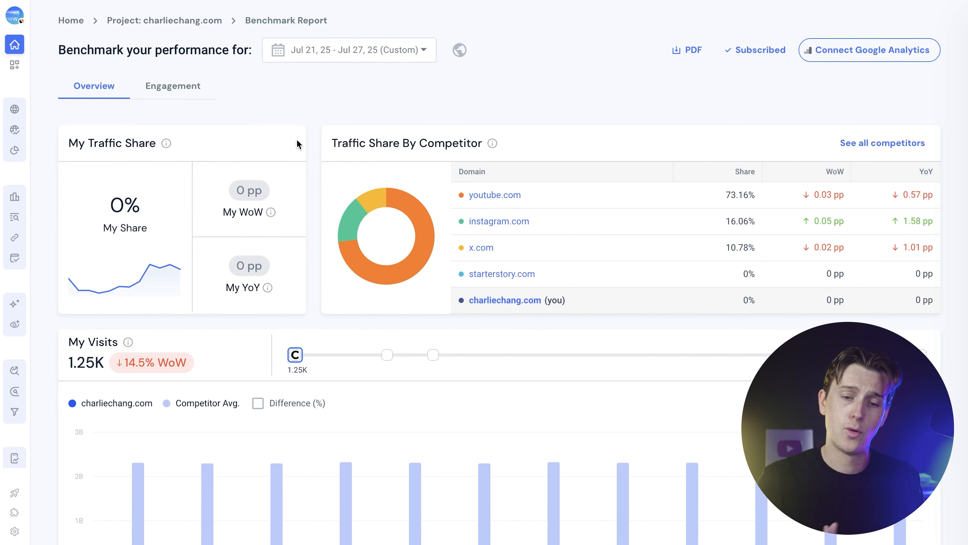
pyautogui.scroll(-1, 297, 140)
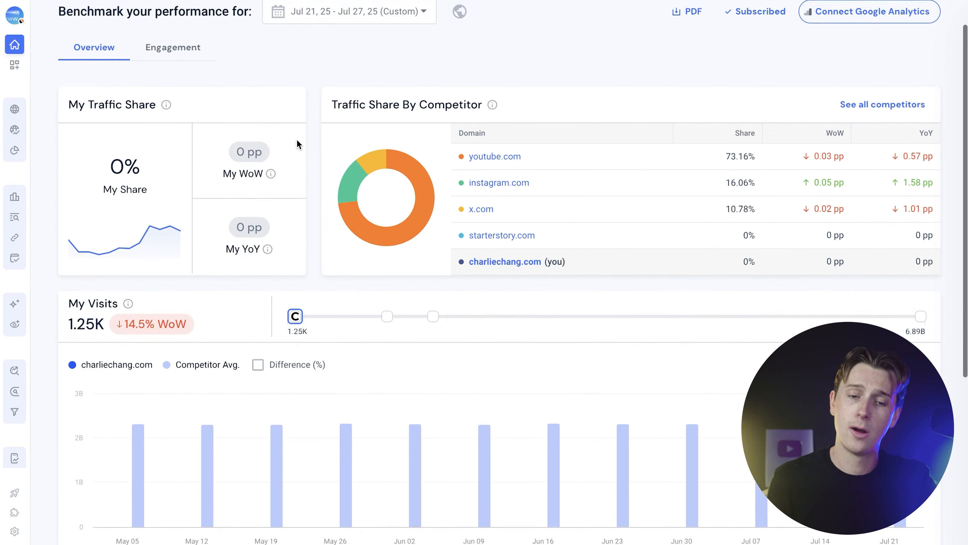
# Examine the My Visits chart against the competitor average and the My Audience Reach table in the benchmark report.
pyautogui.scroll(-6, 297, 140)
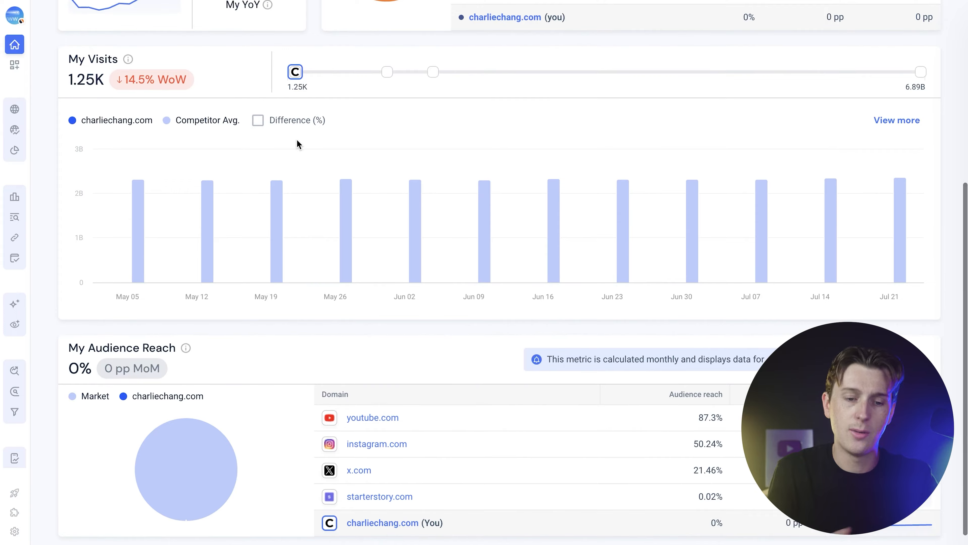
pyautogui.scroll(-1, 297, 141)
pyautogui.scroll(3, 297, 143)
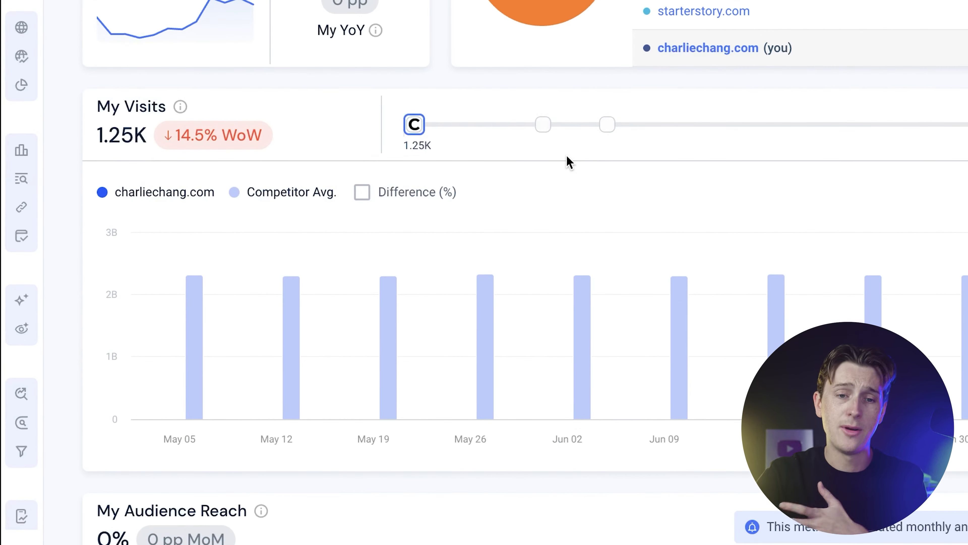
pyautogui.scroll(1, 568, 162)
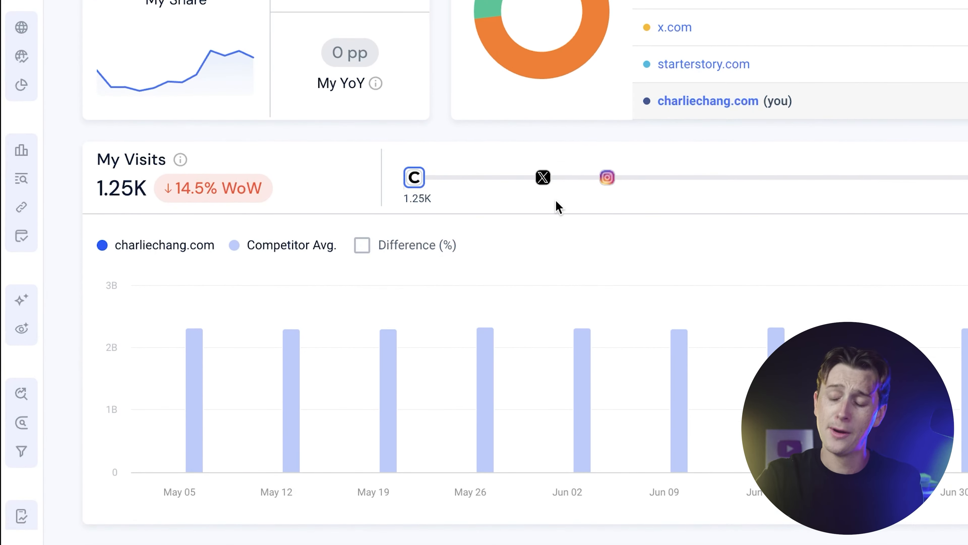
pyautogui.scroll(-5, 556, 207)
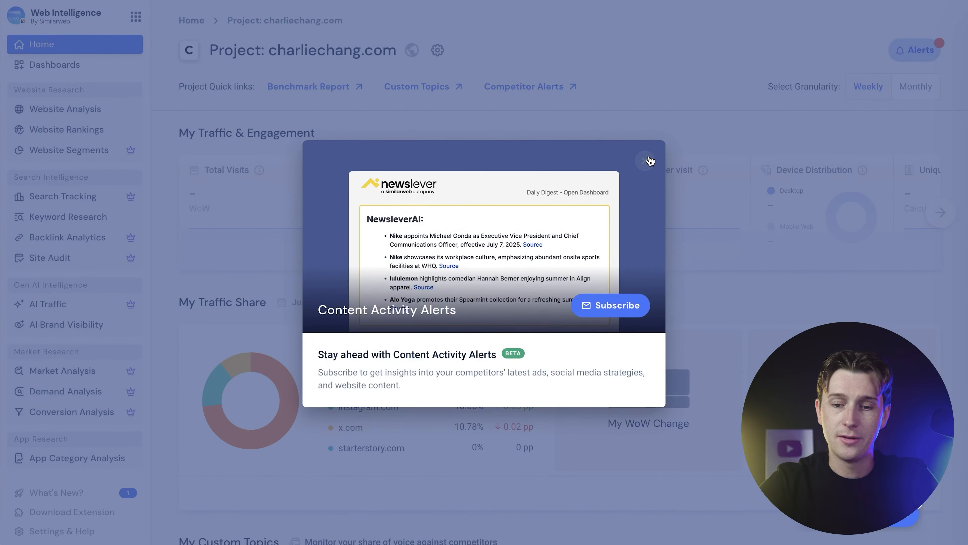
# Dismiss the Content Activity Alerts offer and open the project's Custom Topics.
pyautogui.click(647, 161)
pyautogui.click(433, 91)
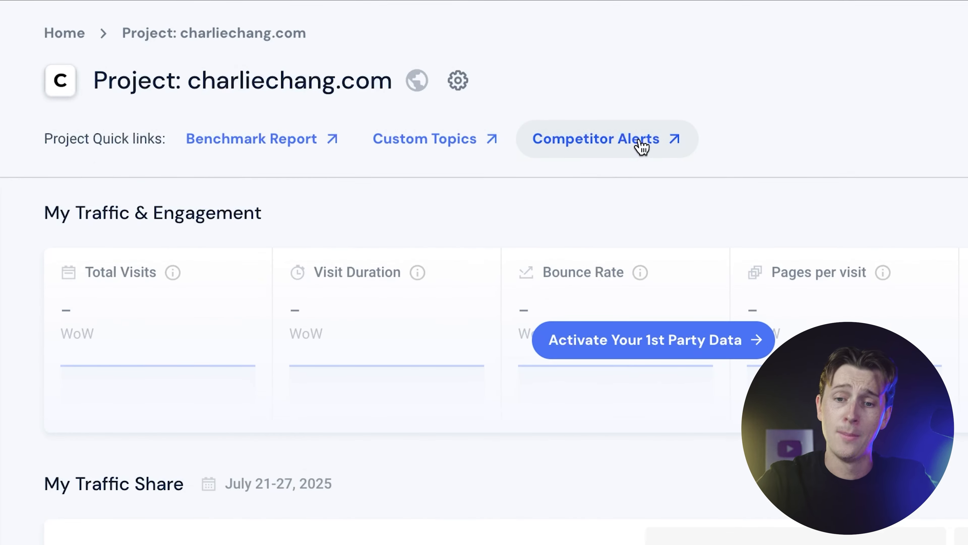
# Open the project's Competitor Alerts and review the new landing page and keyword alerts for Jul 21 - Jul 27, 2025.
pyautogui.click(642, 147)
pyautogui.scroll(-1, 493, 147)
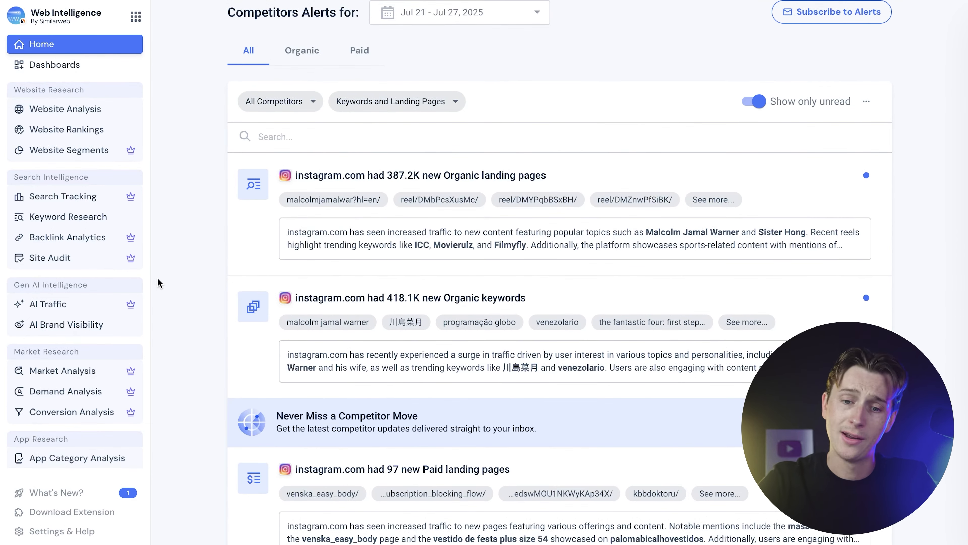
pyautogui.scroll(-1, 159, 283)
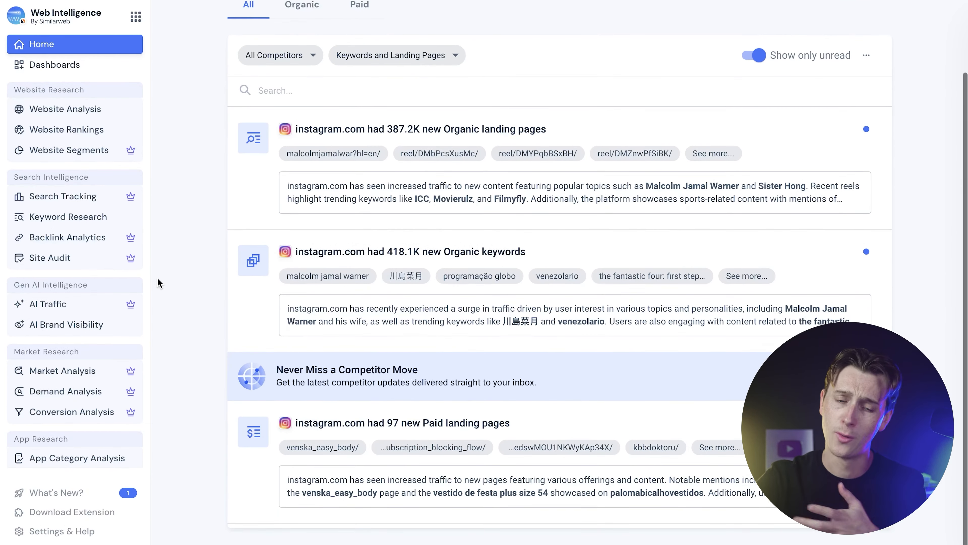
pyautogui.scroll(2, 215, 225)
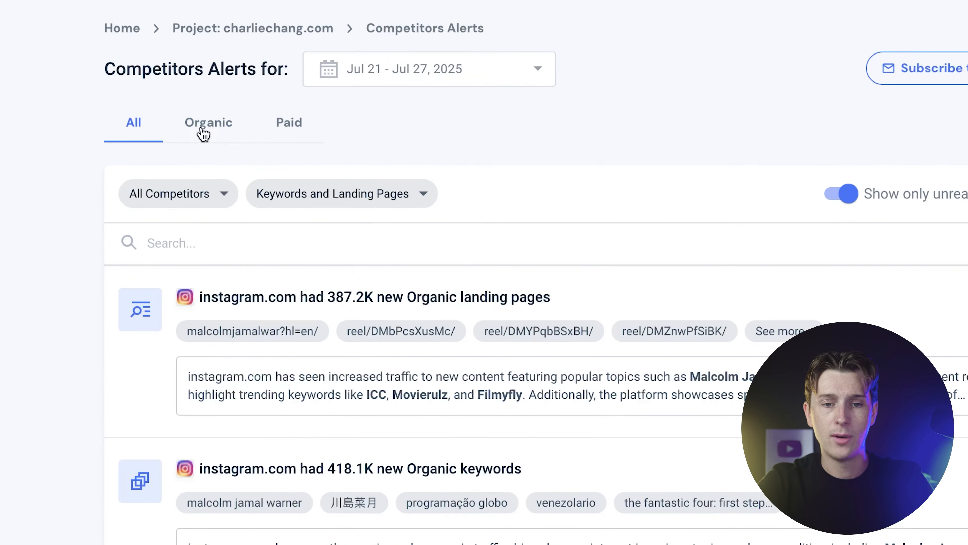
# View the organic and paid competitor alerts separately, restore the view of all alerts, and return to the charliechang.com project.
pyautogui.click(296, 95)
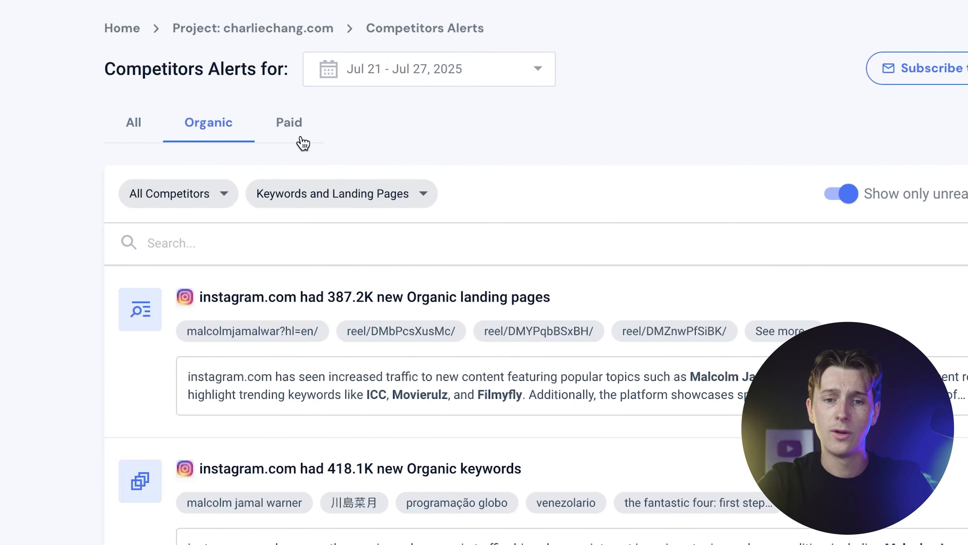
pyautogui.click(368, 97)
pyautogui.click(307, 98)
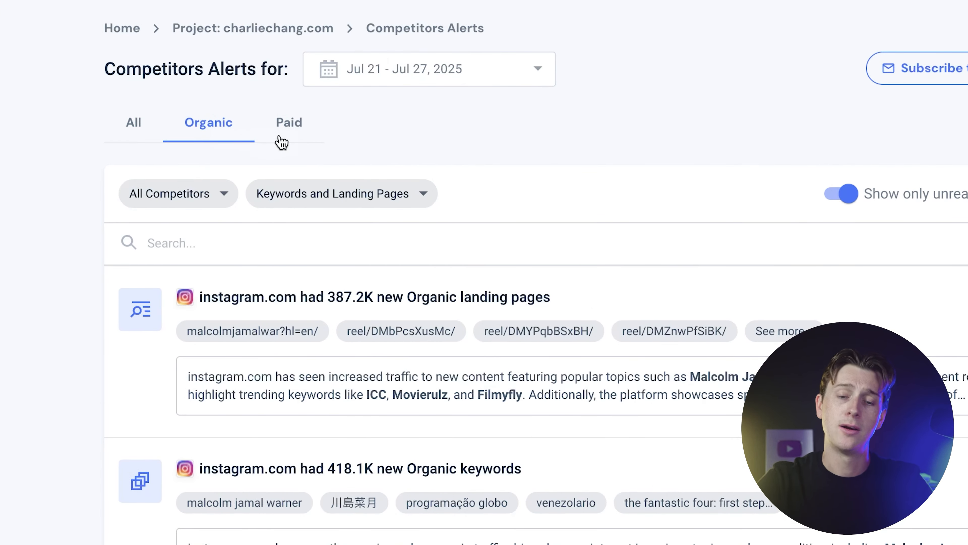
pyautogui.click(140, 128)
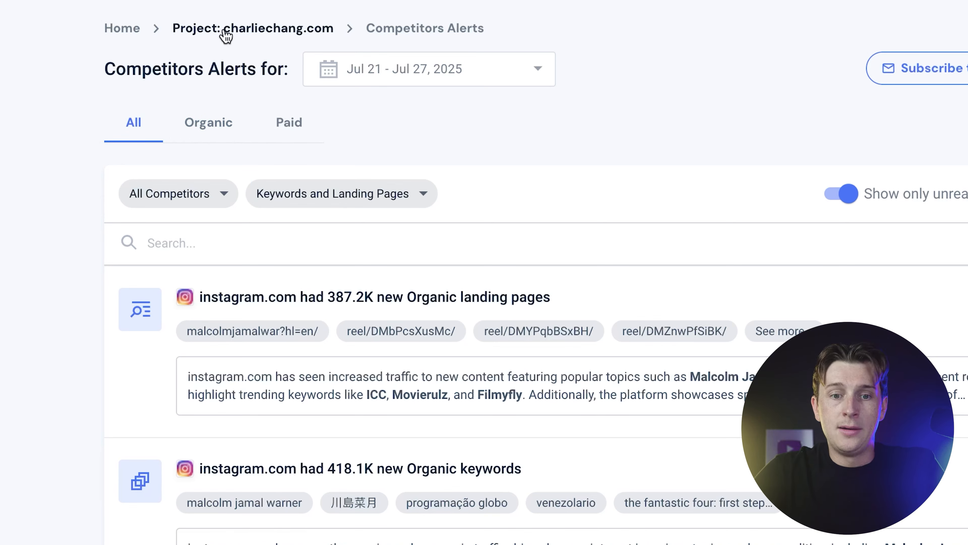
pyautogui.click(253, 29)
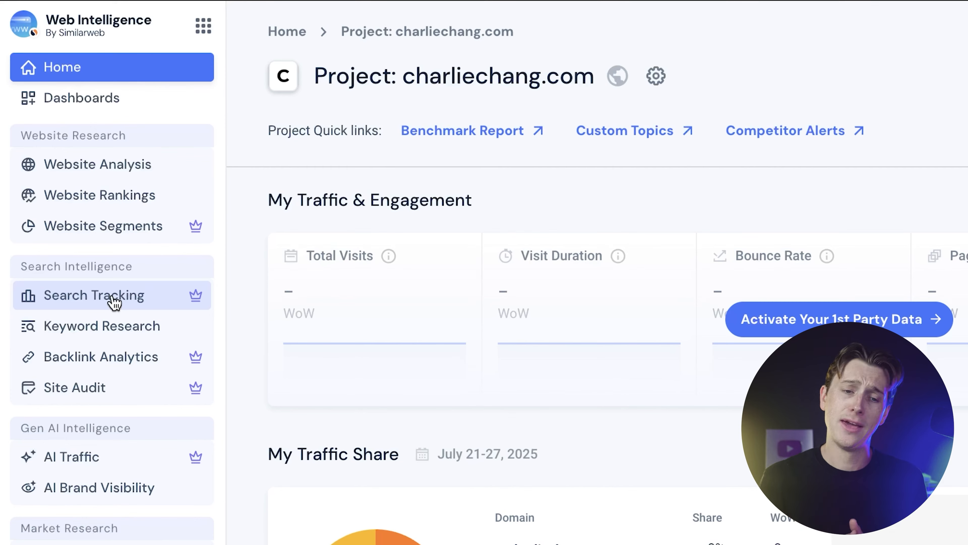
pyautogui.click(154, 172)
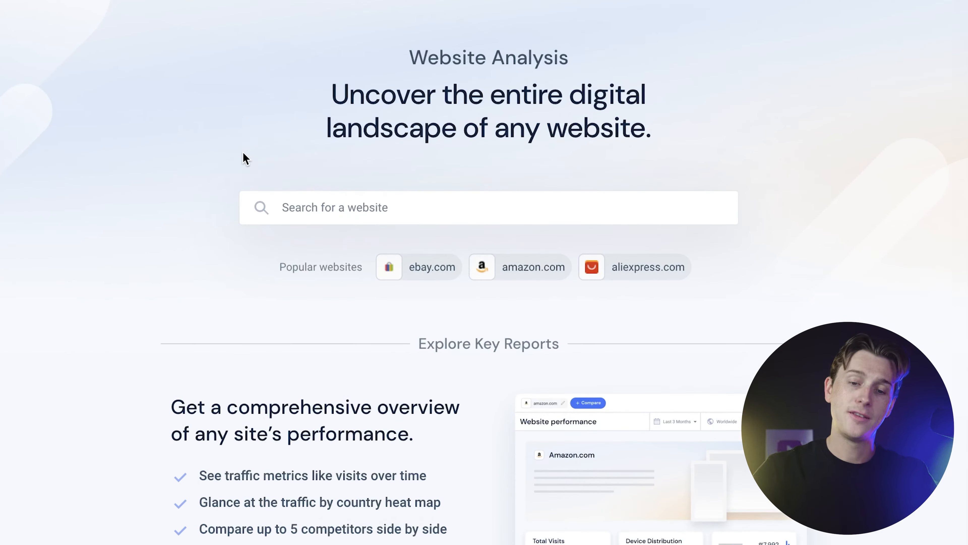
pyautogui.click(355, 204)
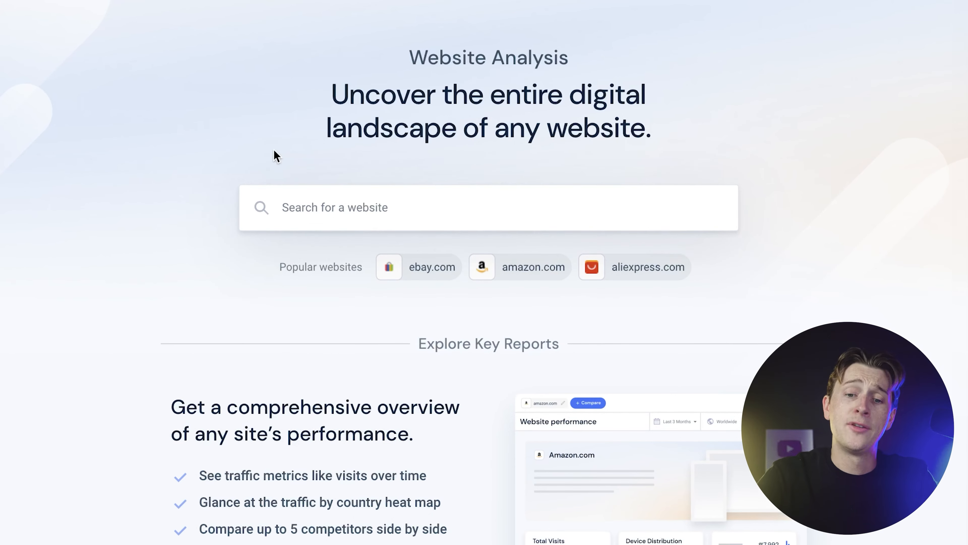
pyautogui.click(332, 210)
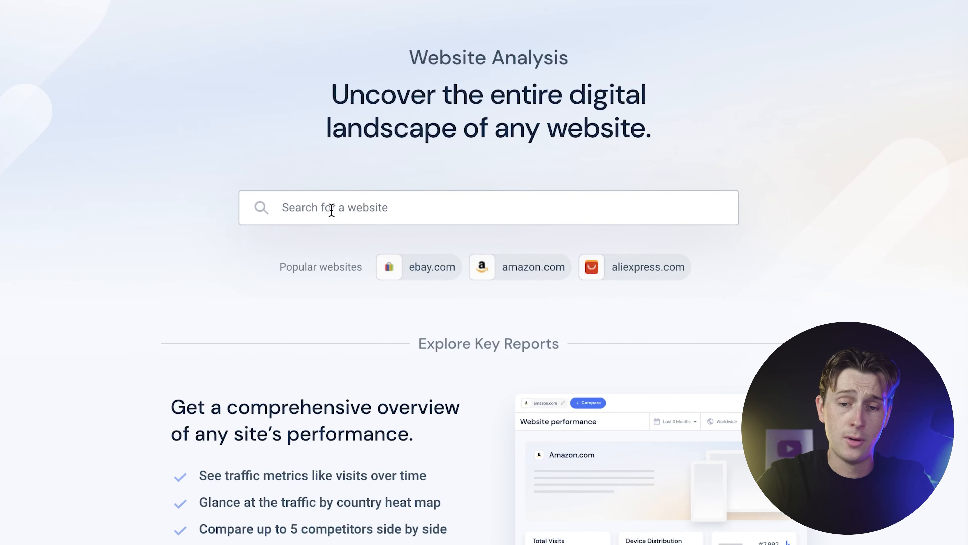
pyautogui.click(337, 204)
pyautogui.write('https://www.notion.com/')
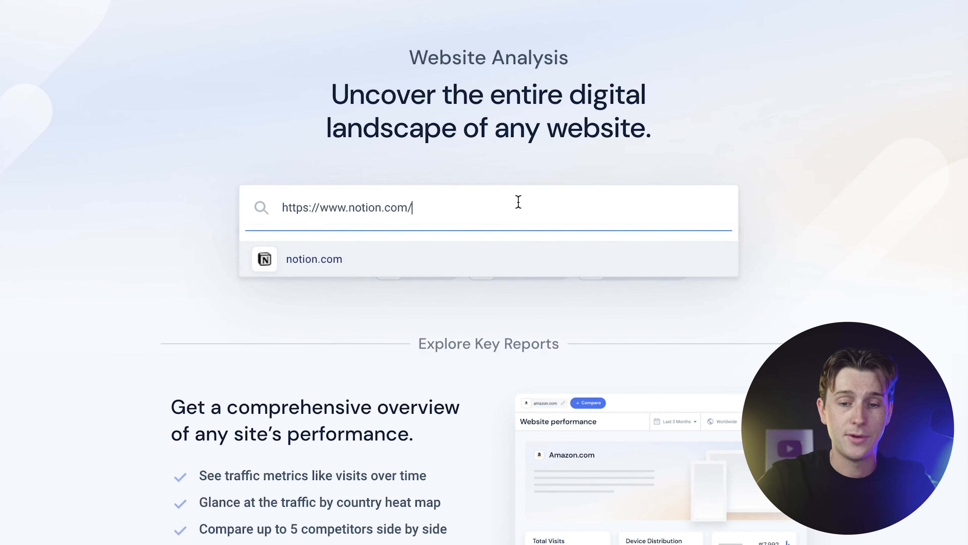
pyautogui.click(478, 274)
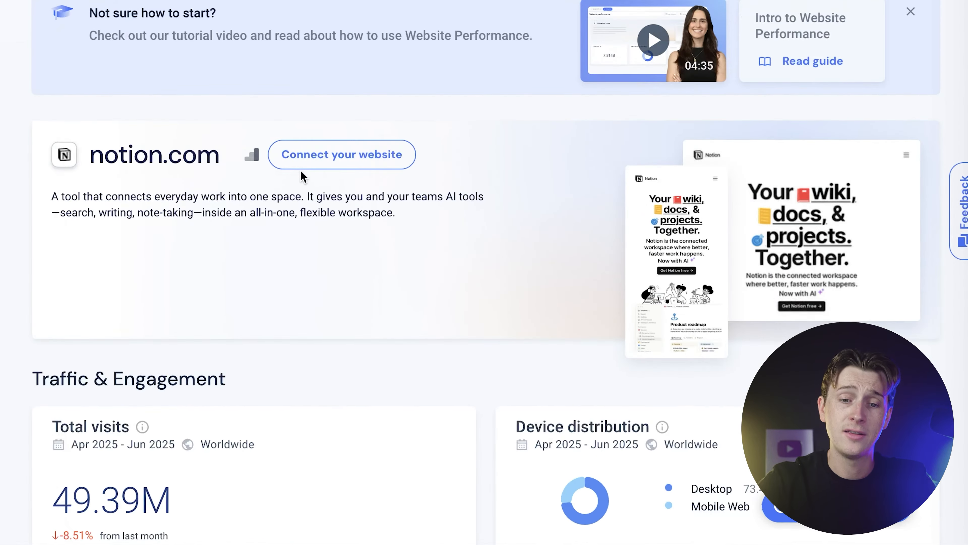
# Examine notion.com's total visits, device distribution, global, country and industry ranks, and engagement overview.
pyautogui.scroll(-3, 429, 250)
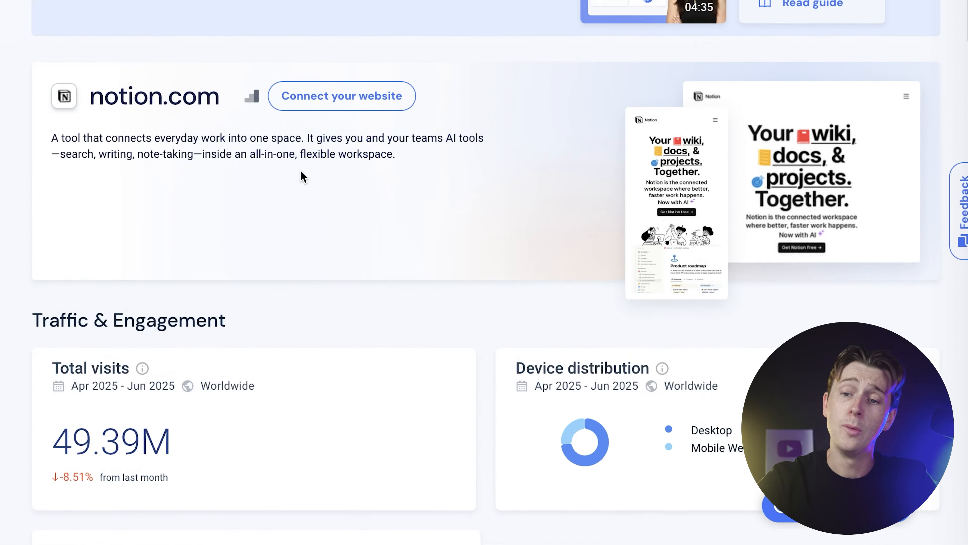
pyautogui.scroll(-3, 301, 177)
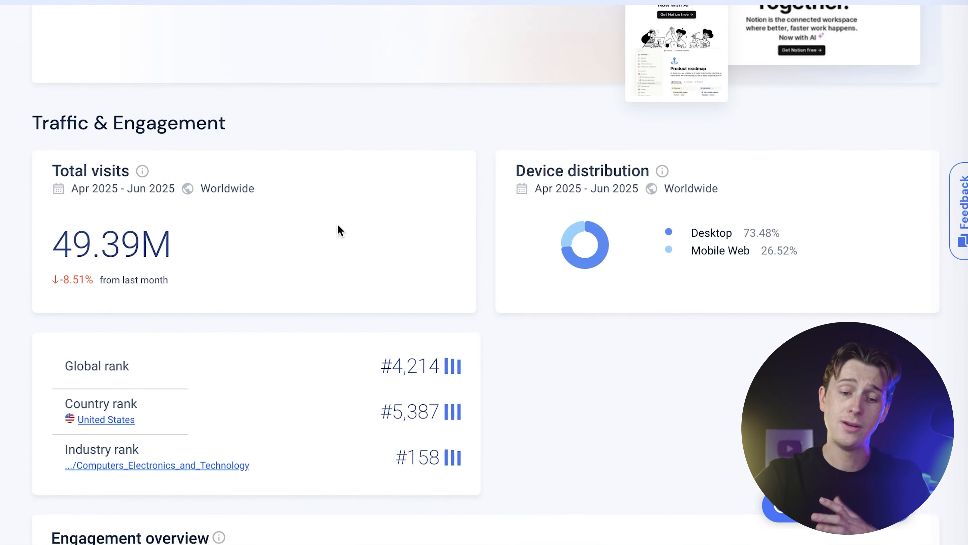
pyautogui.scroll(-2, 337, 229)
pyautogui.scroll(-3, 526, 301)
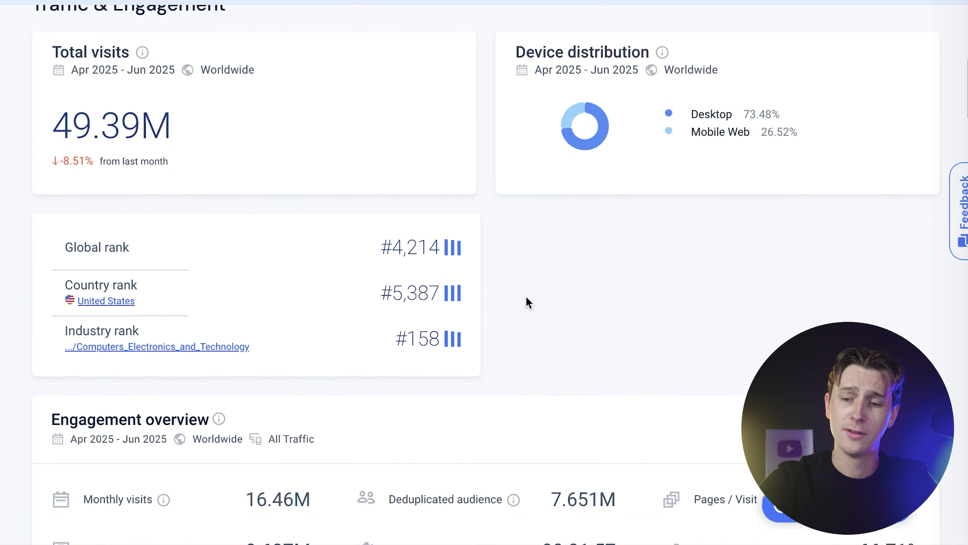
pyautogui.scroll(-6, 526, 302)
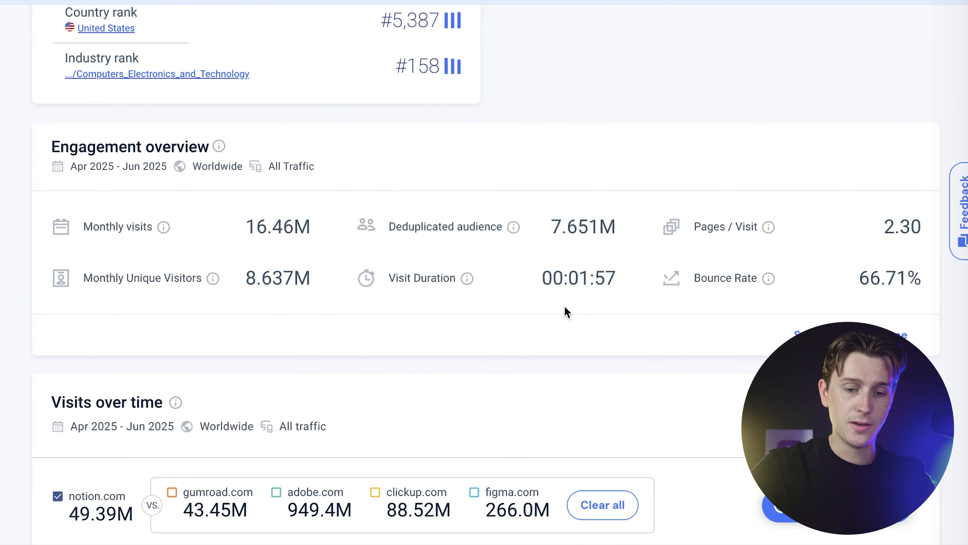
# Inspect notion.com's Visits over time chart, checking the monthly values for May and June 2025.
pyautogui.scroll(-5, 350, 313)
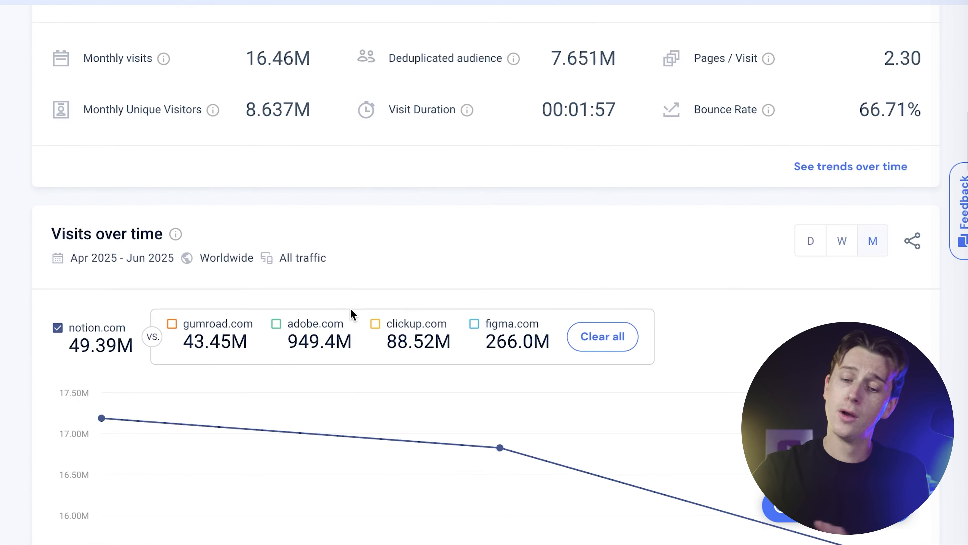
pyautogui.scroll(-6, 350, 313)
pyautogui.moveTo(308, 225)
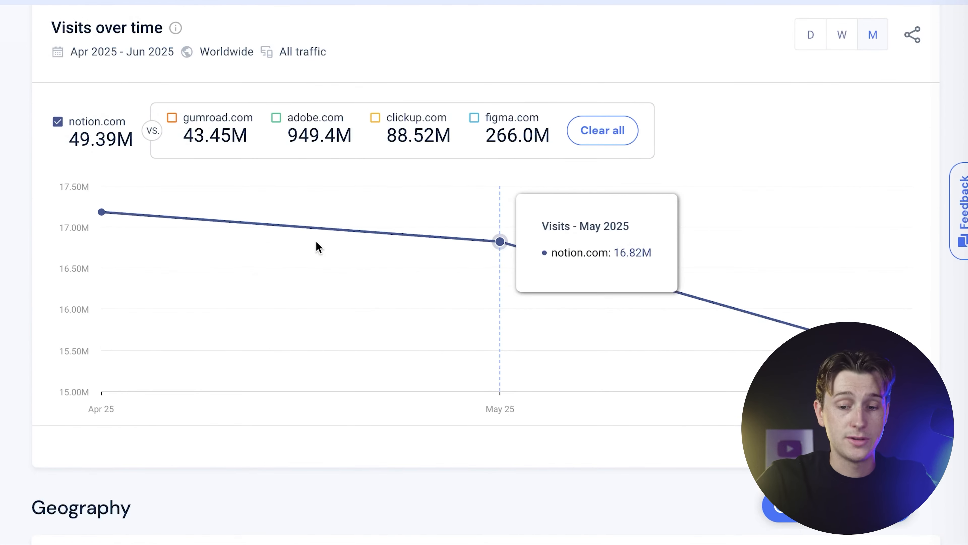
pyautogui.moveTo(744, 292)
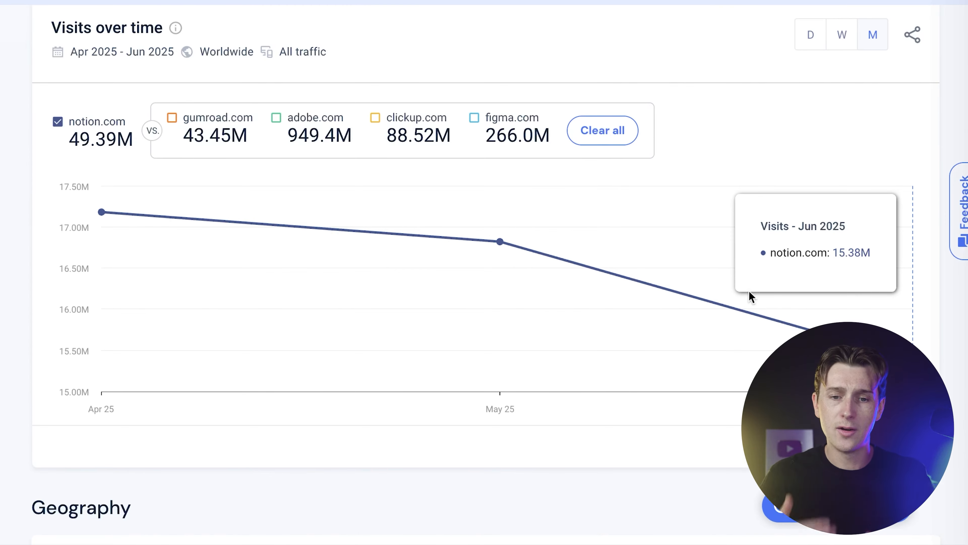
# Examine notion.com's top countries by traffic share and its marketing channels overview.
pyautogui.scroll(-10, 749, 291)
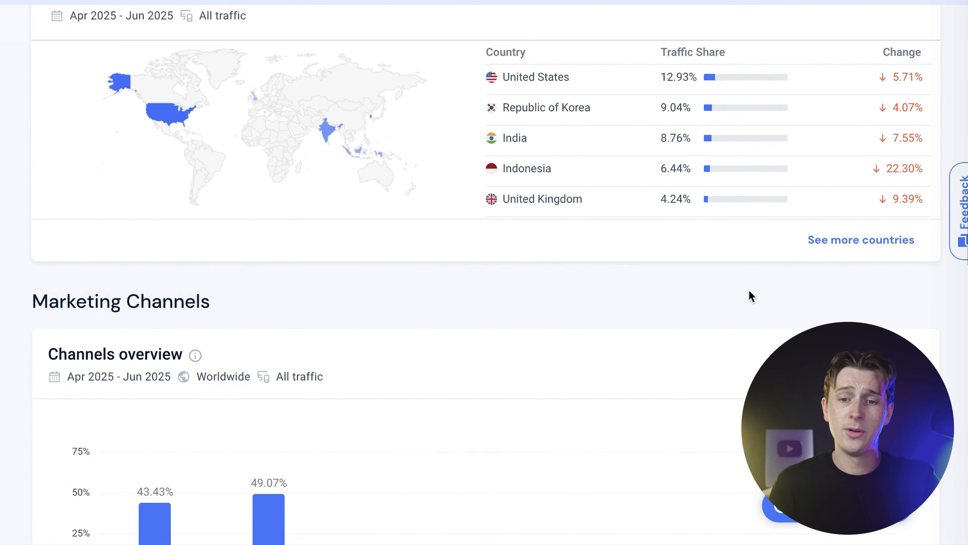
pyautogui.scroll(1, 750, 296)
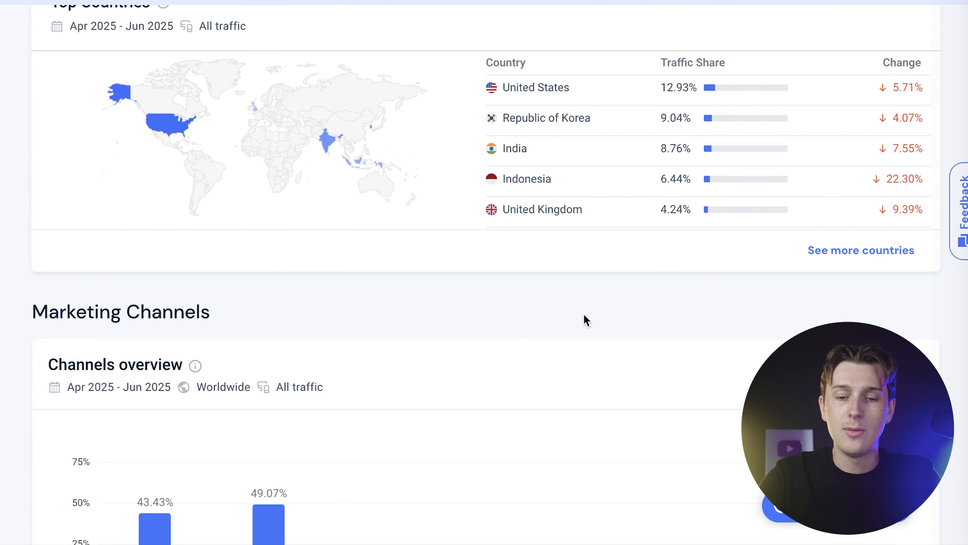
pyautogui.scroll(2, 584, 315)
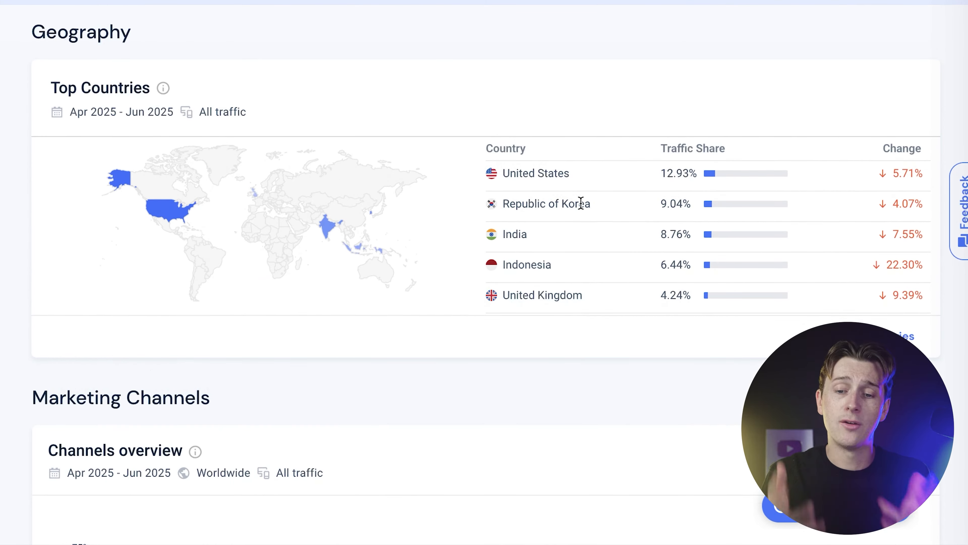
pyautogui.scroll(-10, 579, 208)
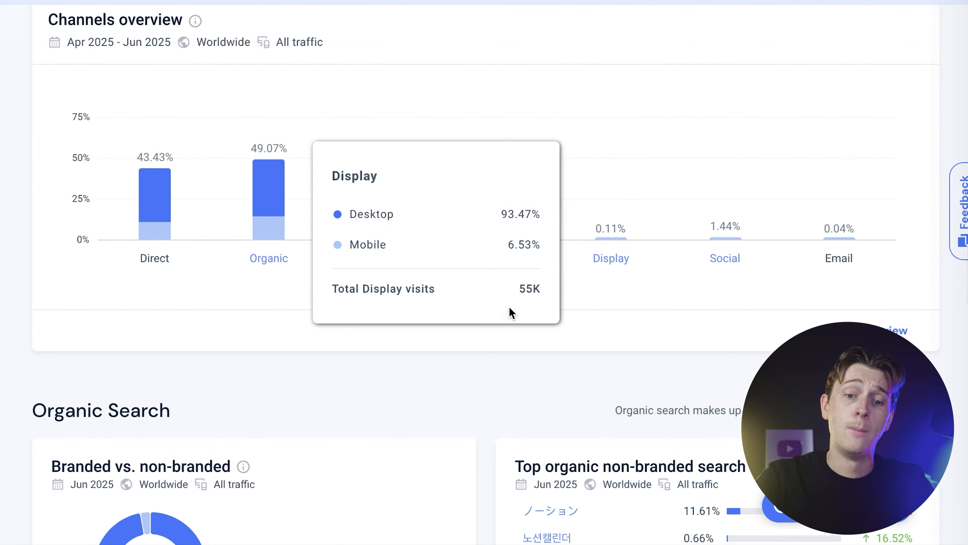
pyautogui.scroll(2, 511, 311)
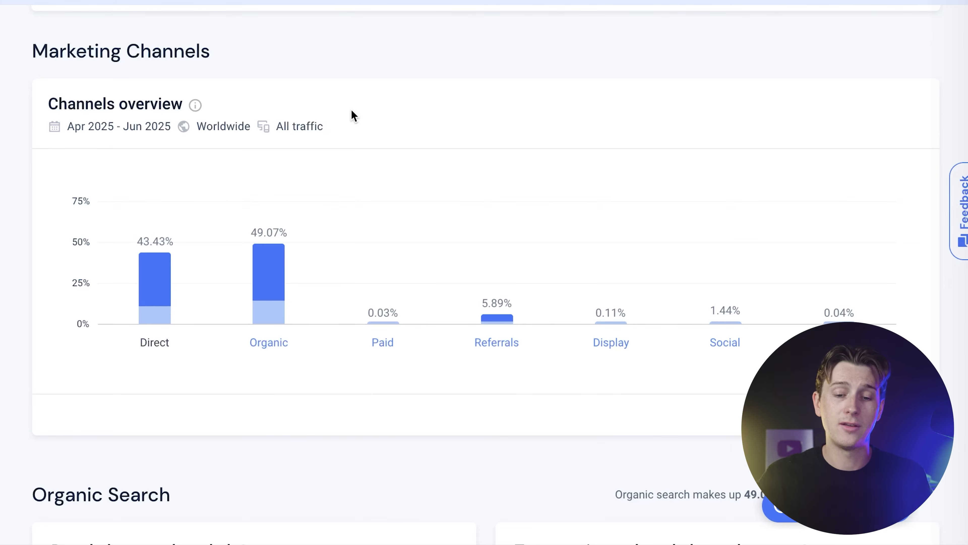
# Review notion.com's branded versus non-branded search split, top search terms, and social traffic by network.
pyautogui.scroll(-8, 351, 109)
pyautogui.scroll(-2, 291, 147)
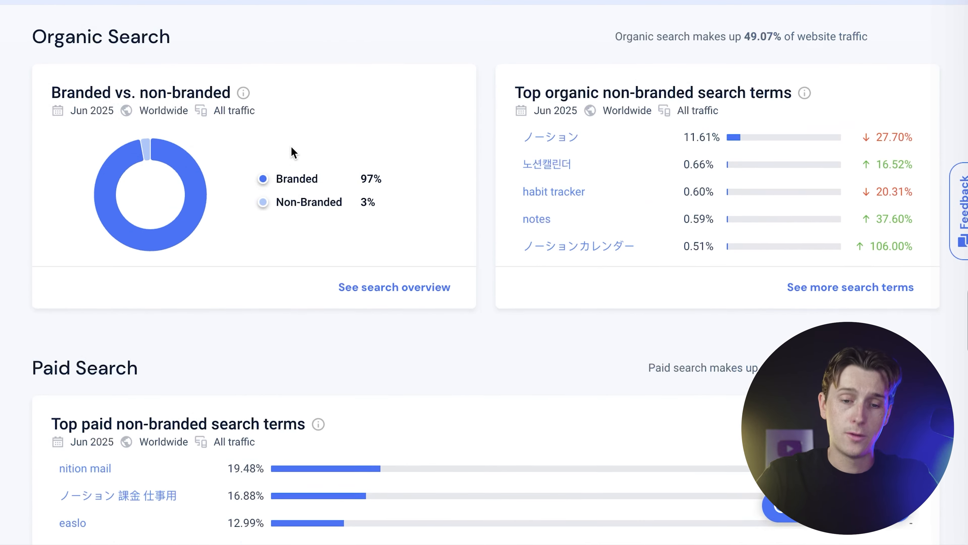
pyautogui.scroll(-1, 292, 151)
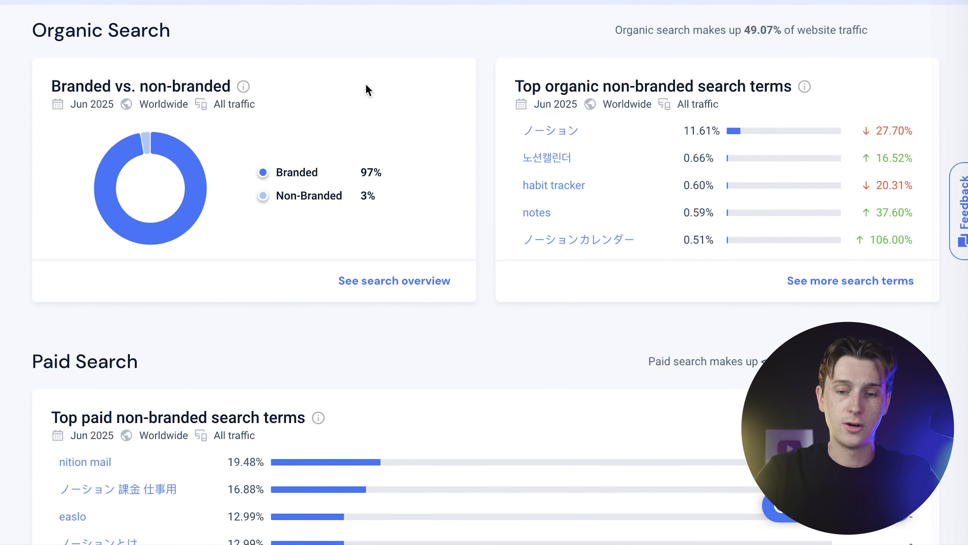
pyautogui.scroll(-15, 366, 90)
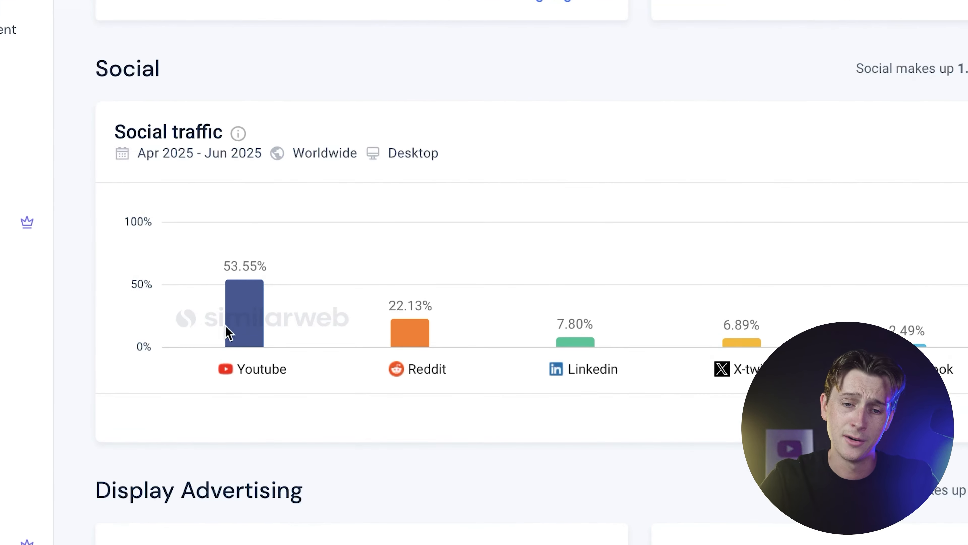
pyautogui.scroll(-4, 248, 305)
pyautogui.scroll(2, 266, 160)
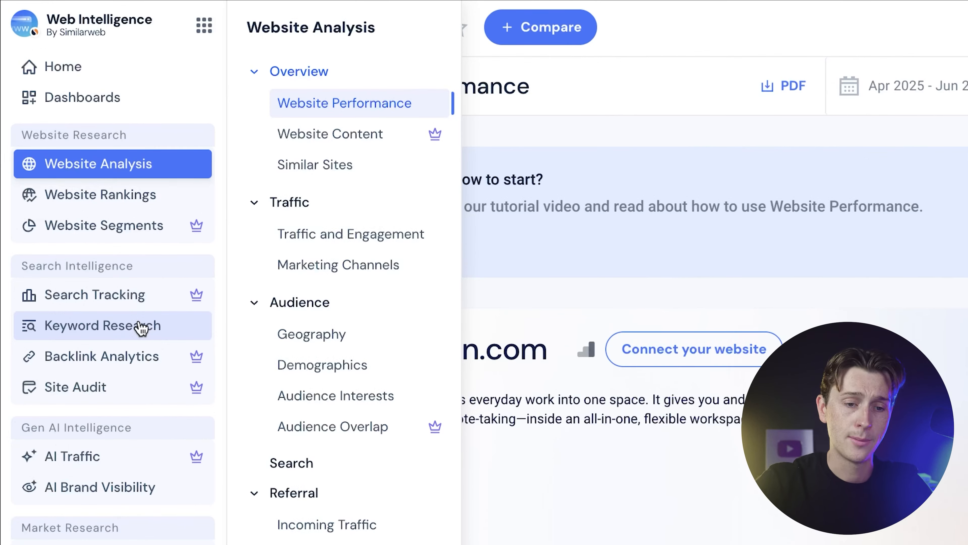
# Open Keyword Research and bring up the website keywords report for amazon.com from the popular searches.
pyautogui.click(140, 327)
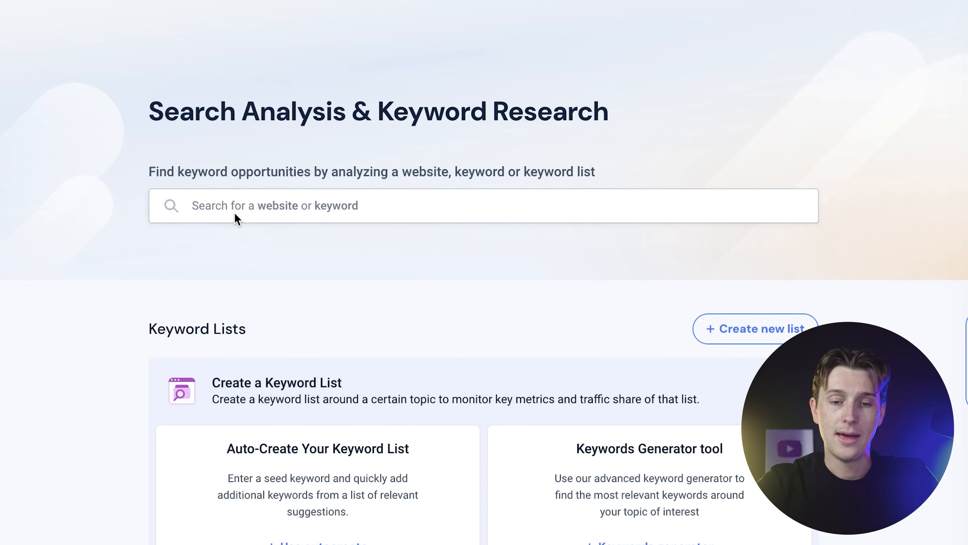
pyautogui.click(242, 202)
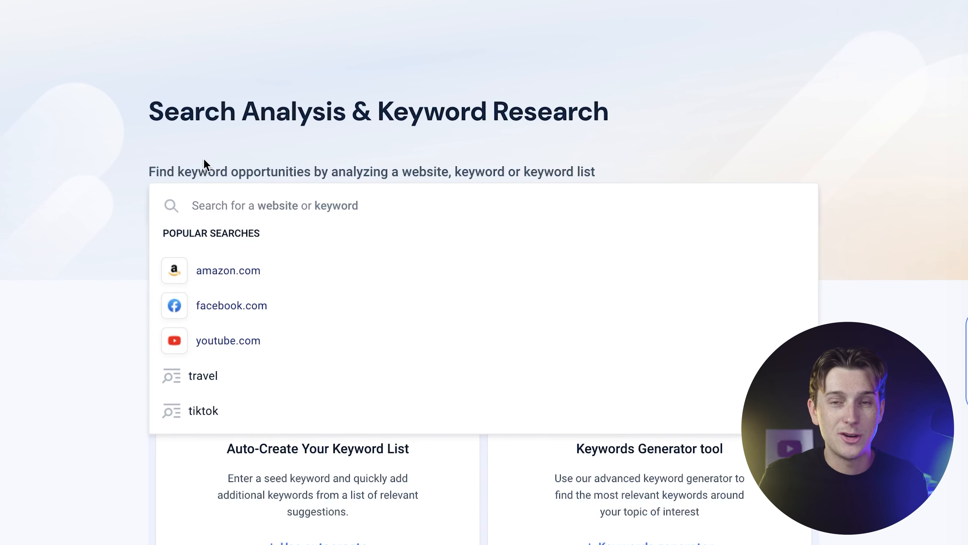
pyautogui.click(204, 272)
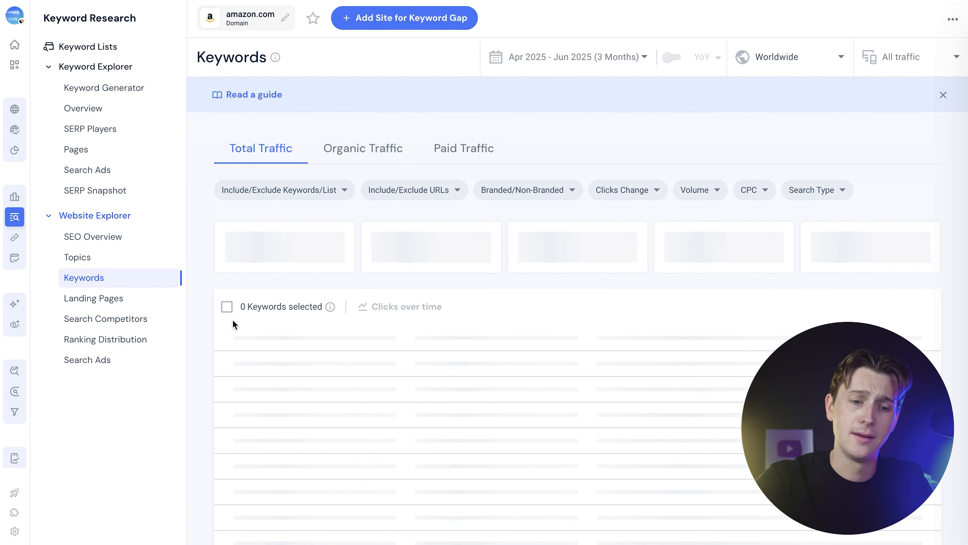
pyautogui.moveTo(283, 19)
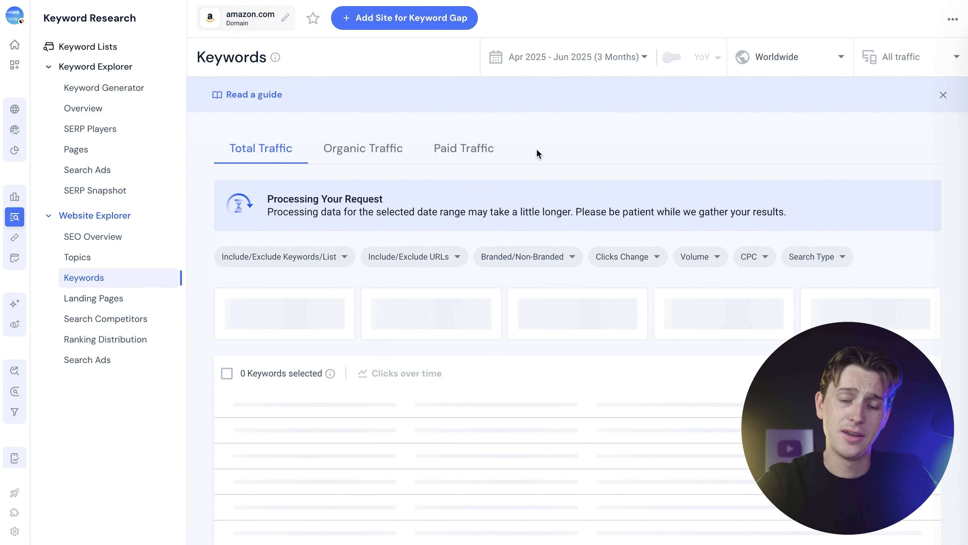
pyautogui.click(285, 17)
pyautogui.moveTo(300, 54)
pyautogui.write('https://www.notion.com/')
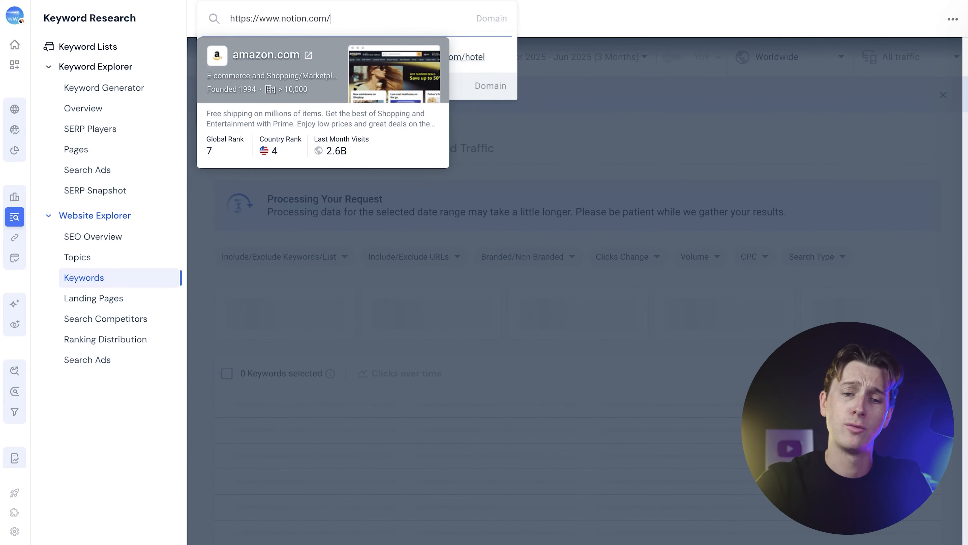
pyautogui.click(282, 94)
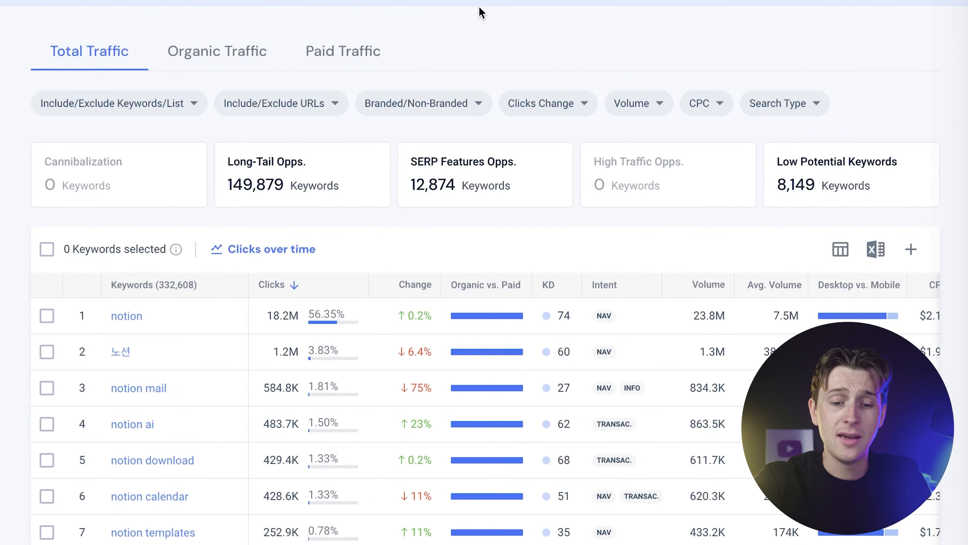
# Examine notion.com's total-traffic keyword list, checking clicks, change, keyword difficulty, intent and volume for each term.
pyautogui.scroll(-1, 573, 112)
pyautogui.scroll(-2, 481, 13)
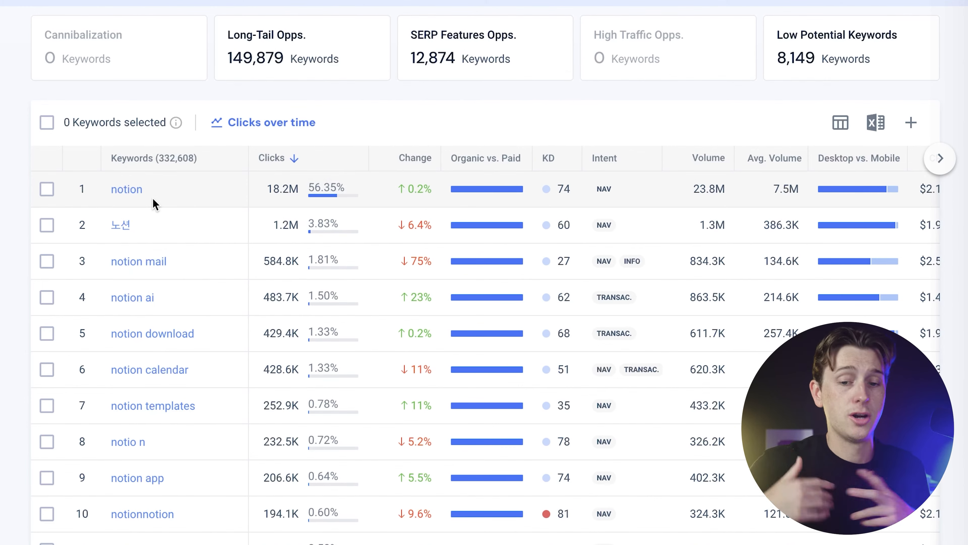
pyautogui.scroll(-4, 152, 197)
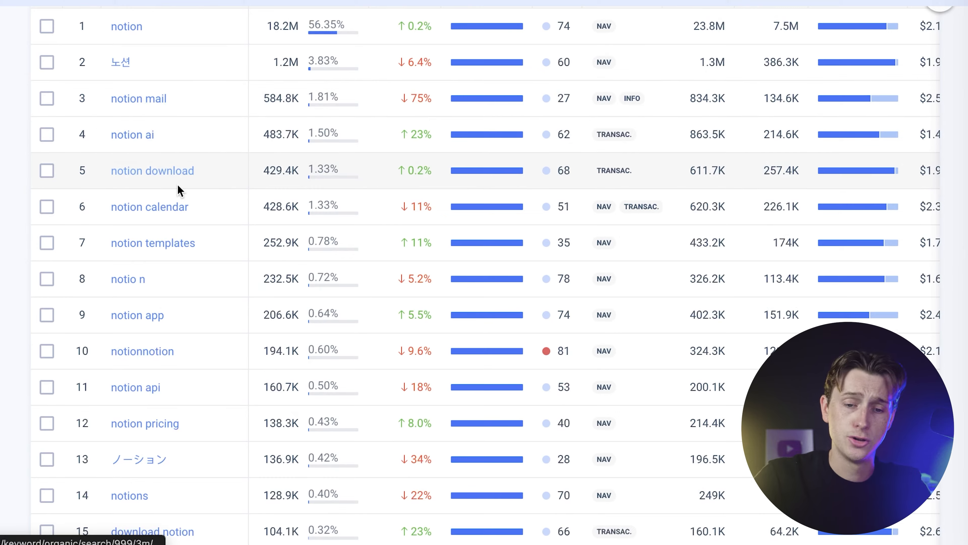
pyautogui.scroll(-5, 180, 190)
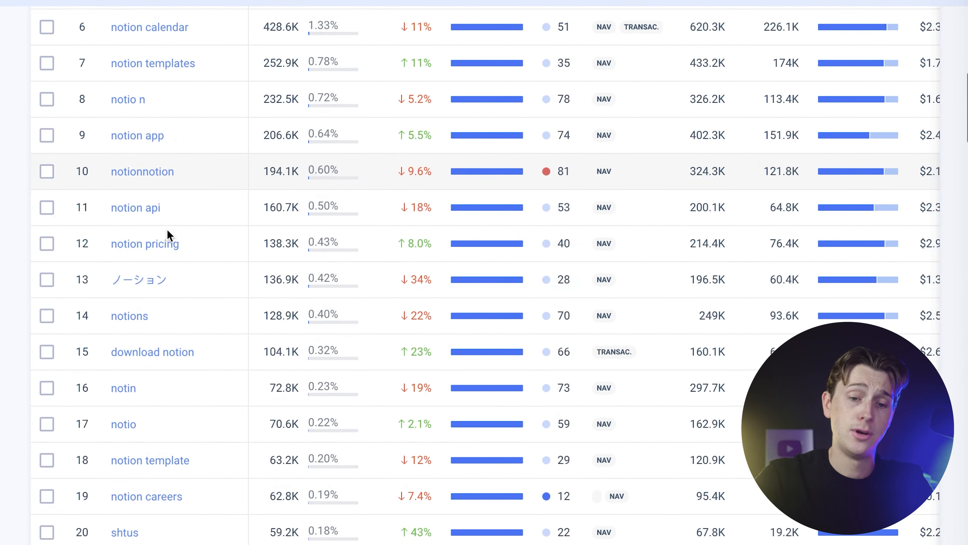
pyautogui.scroll(-3, 155, 245)
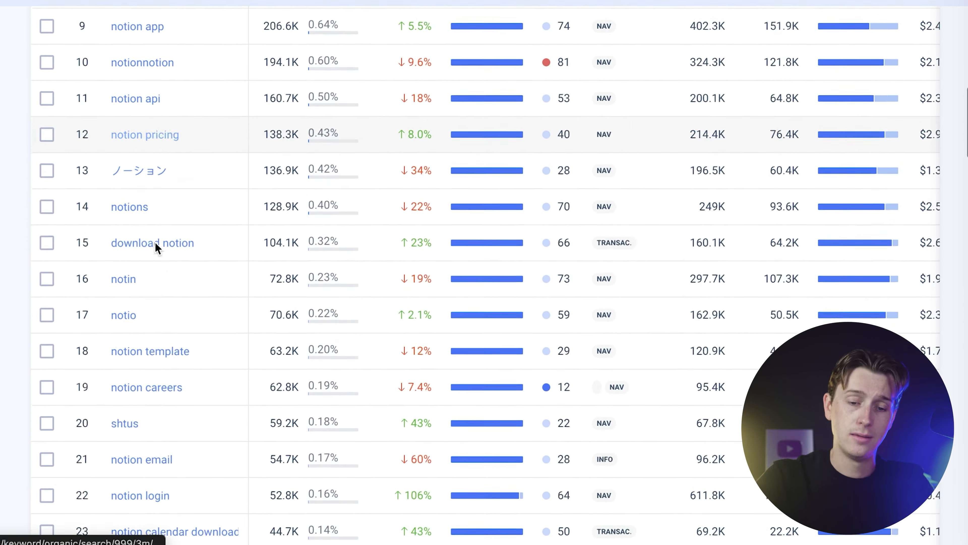
pyautogui.scroll(-4, 156, 244)
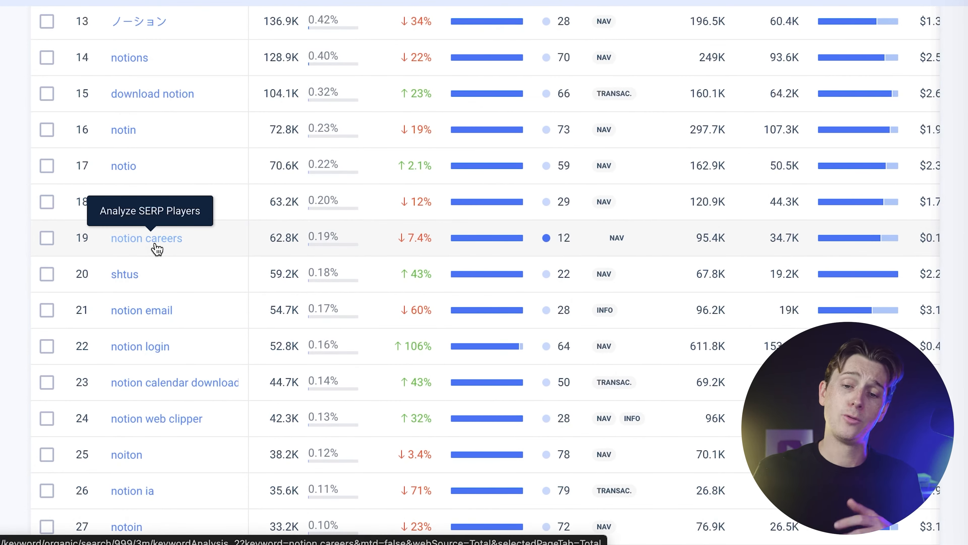
pyautogui.scroll(-1, 156, 248)
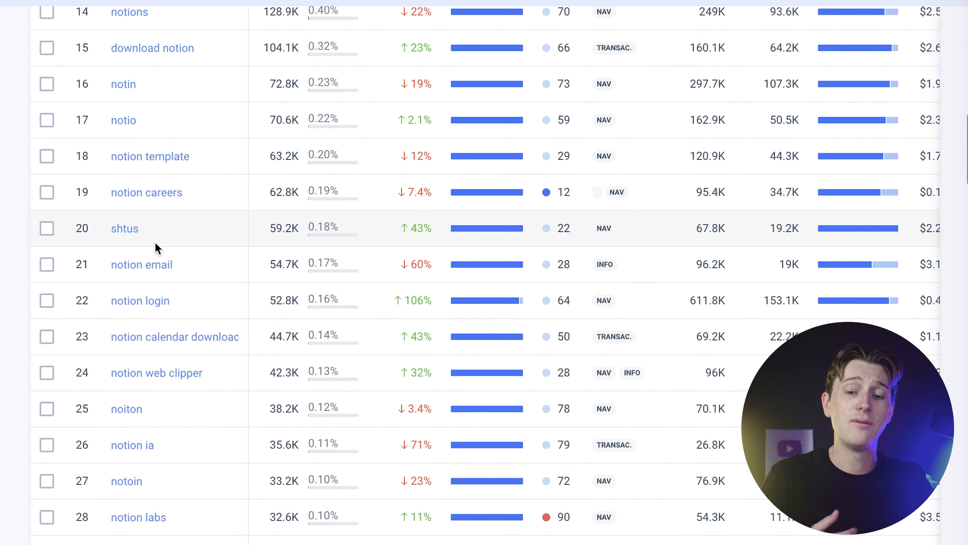
pyautogui.scroll(-8, 156, 249)
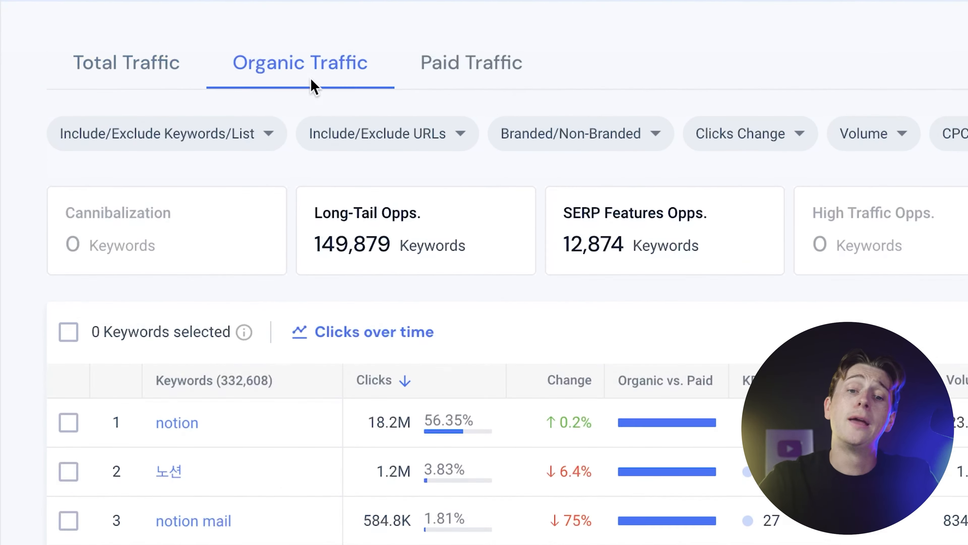
# View notion.com's keywords by Organic Traffic and Paid Traffic, and return to the Total Traffic view.
pyautogui.click(311, 78)
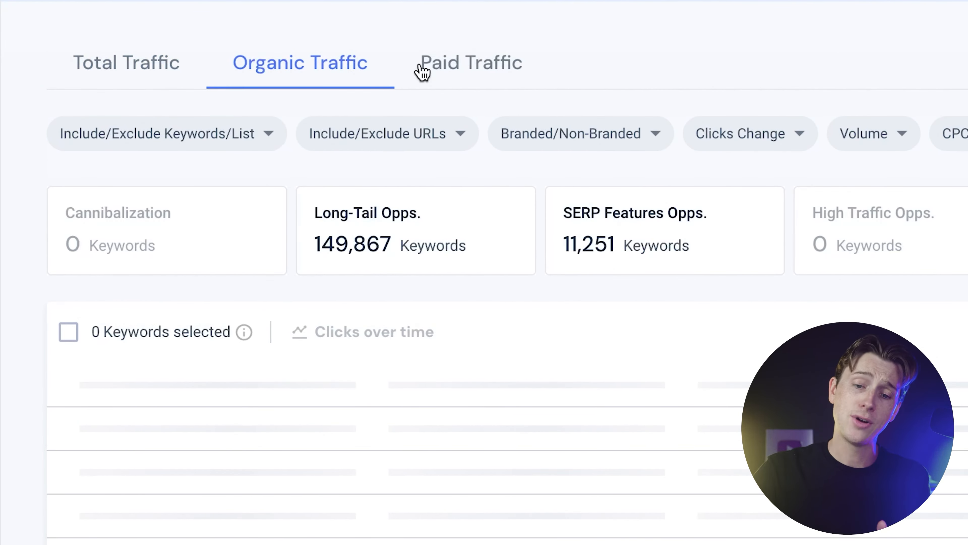
pyautogui.click(436, 73)
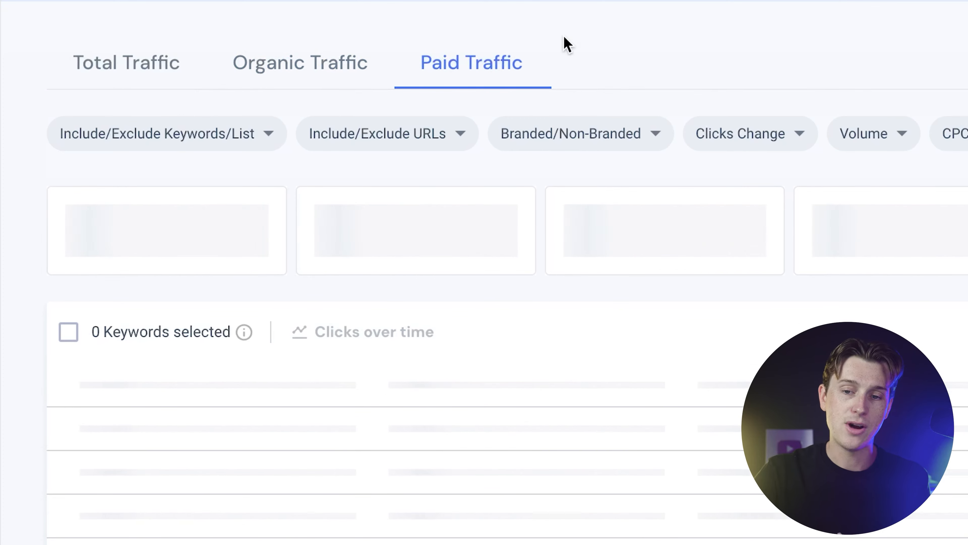
pyautogui.click(313, 64)
pyautogui.click(496, 67)
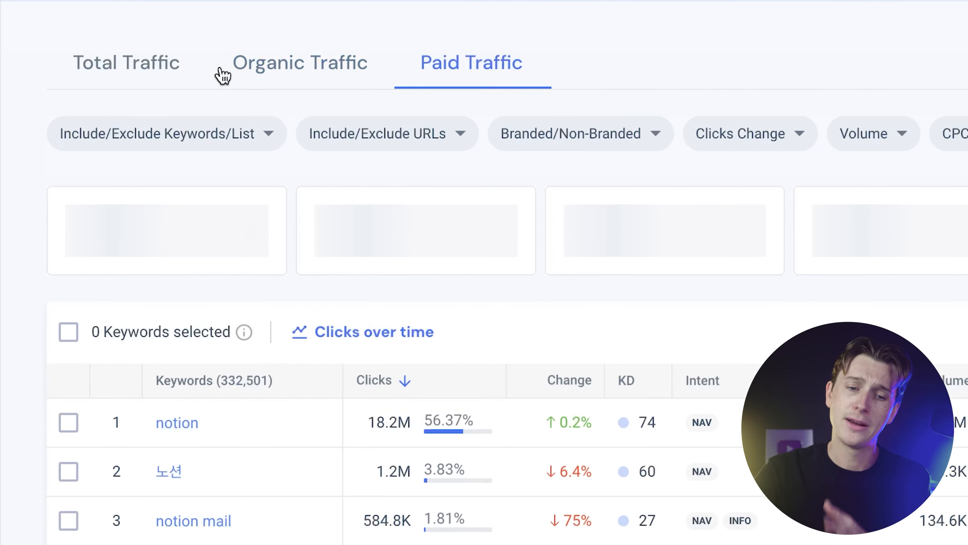
pyautogui.click(144, 71)
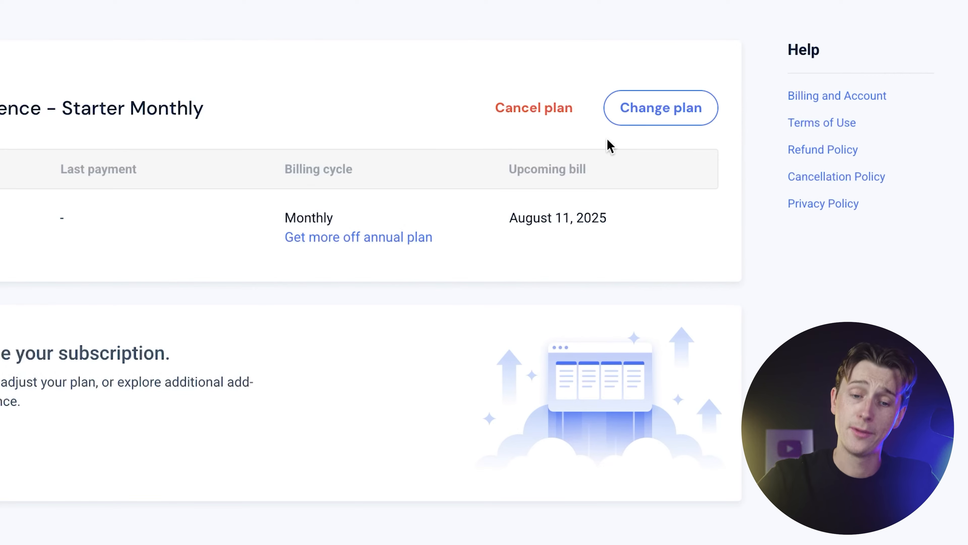
# Open the plan change options for the Starter Monthly subscription and review the Professional and Custom Package offers.
pyautogui.click(681, 119)
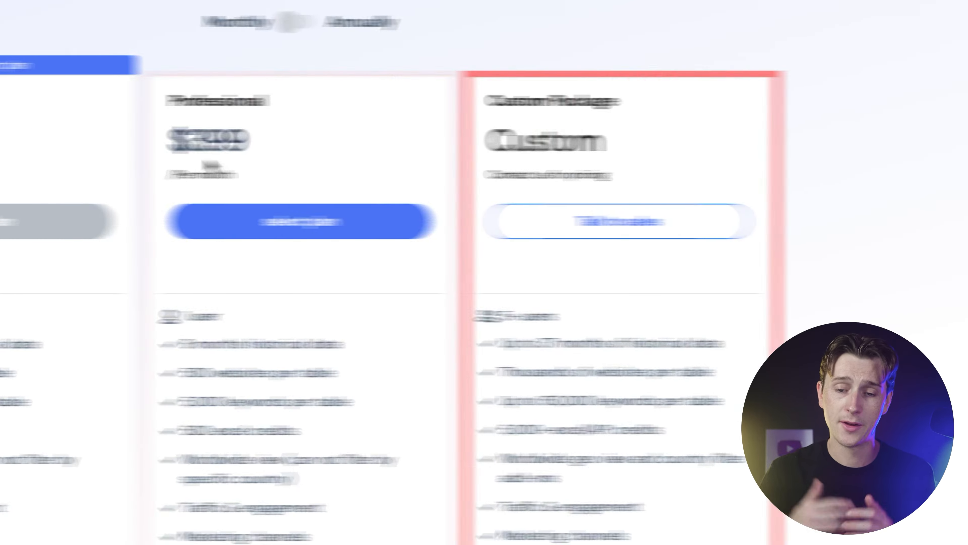
pyautogui.scroll(1, 151, 164)
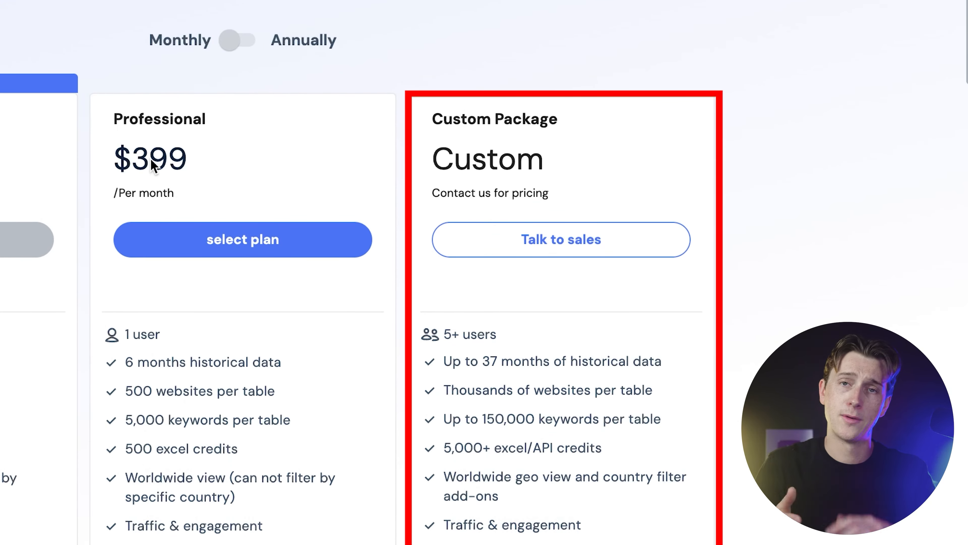